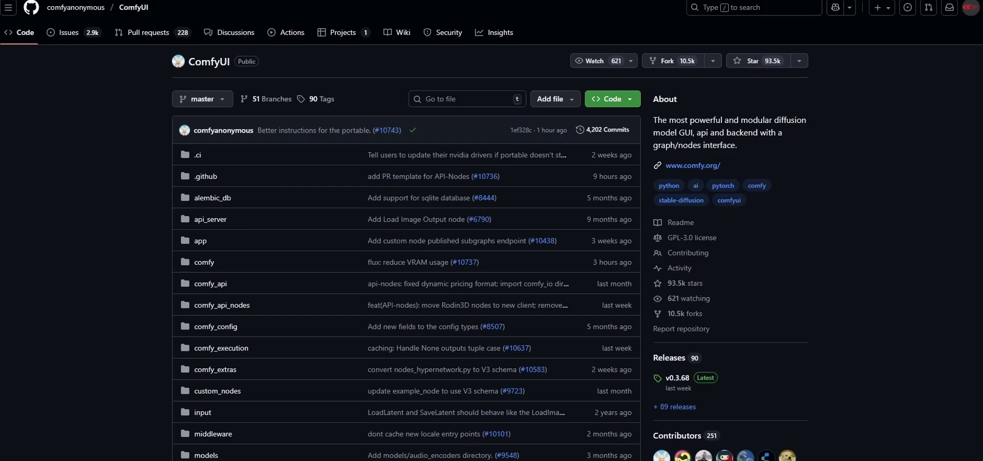
- Switch to File Explorer and look through the ComfyUI folder inside comfy_test on drive D:
scroll(406, 297, down, 8)
key(alt+Tab)
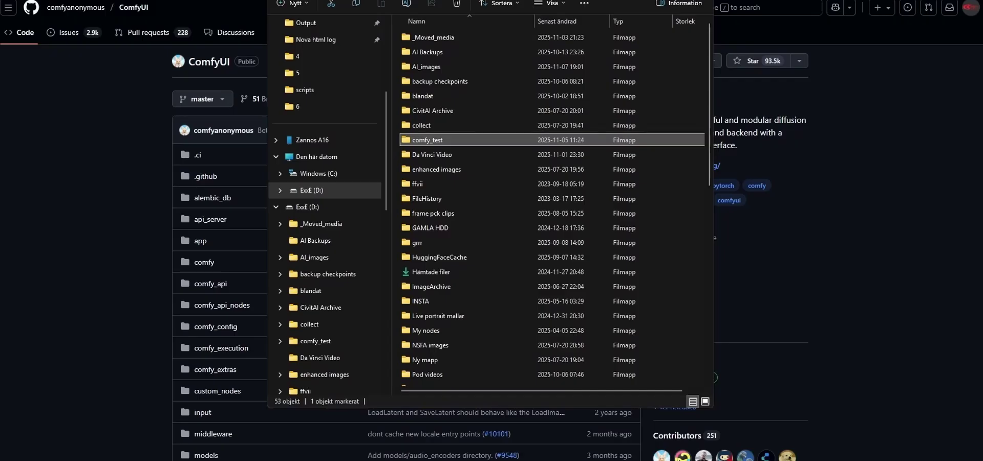
double_click(427, 140)
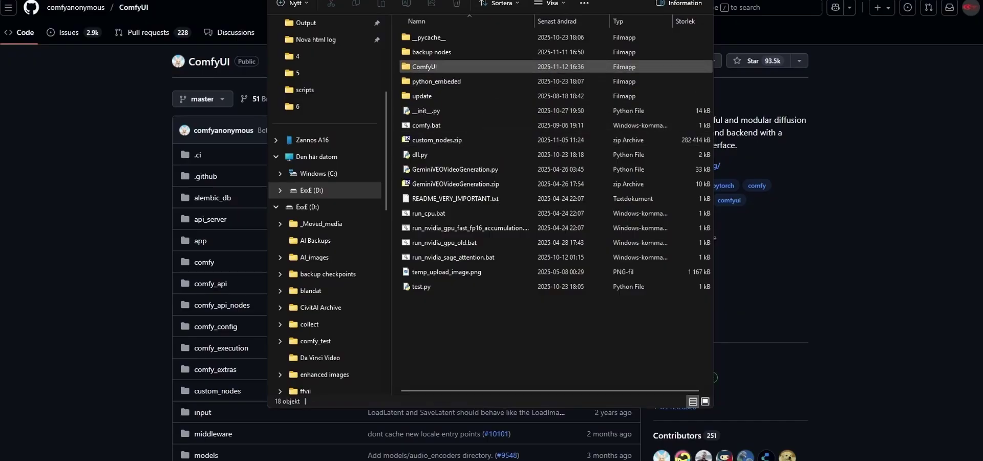
double_click(424, 67)
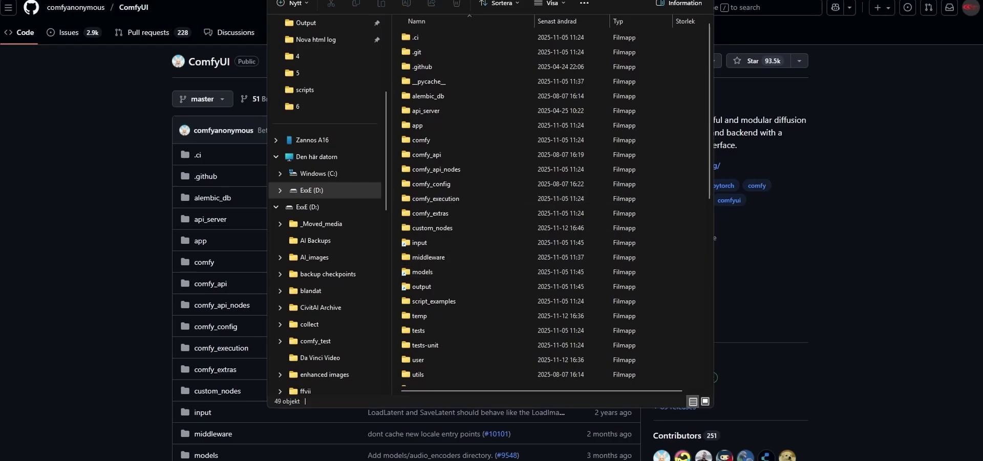
scroll(553, 205, down, 5)
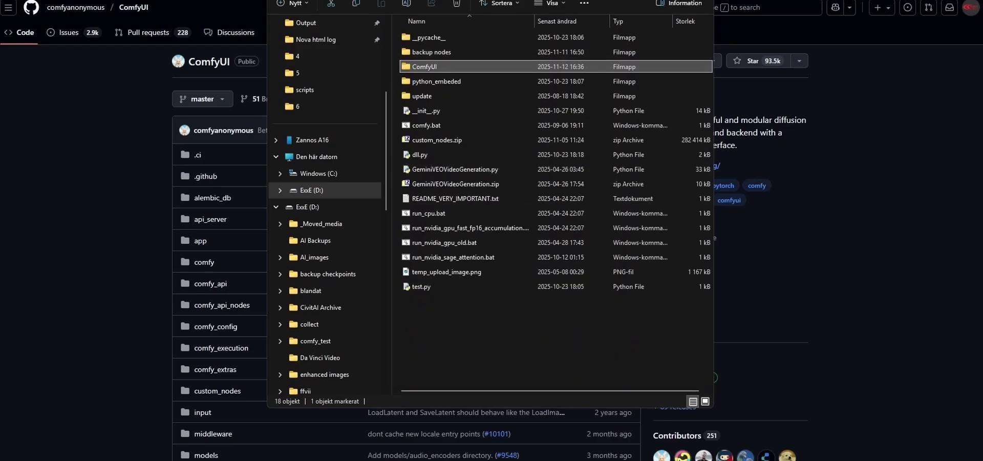
- Delete the old comfy_test folder from drive D: and close File Explorer
key(alt+Up)
key(Delete)
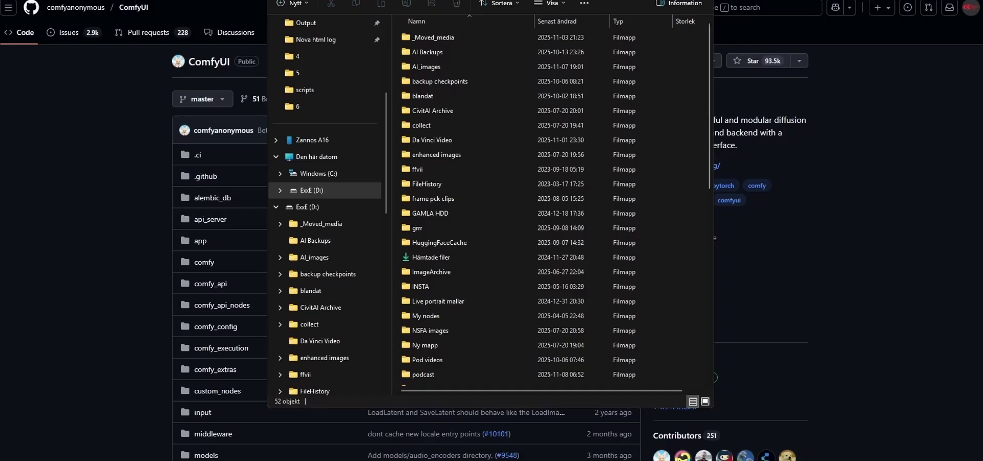
key(alt+F4)
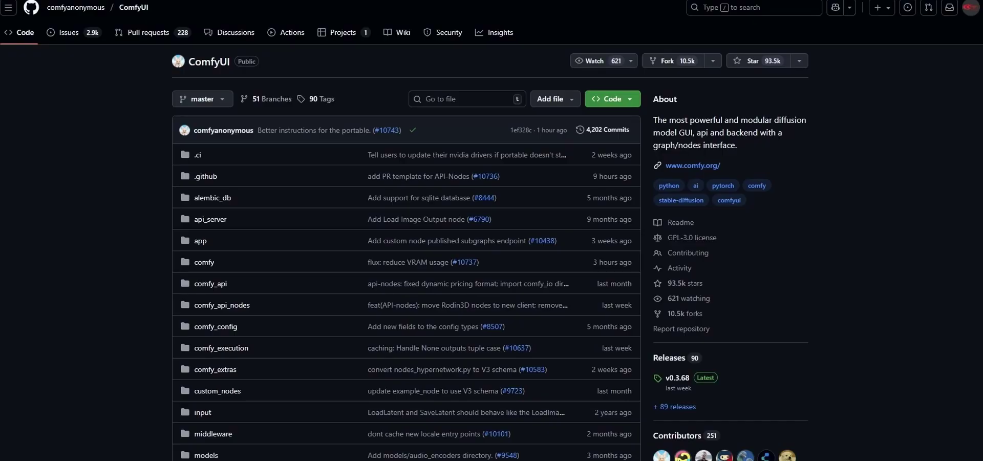
- Go to the README's Windows Portable Package section and extract the contents of ComfyUI_windows_portable_nvidia.7z into D:\comfyui_test
scroll(406, 256, down, 20)
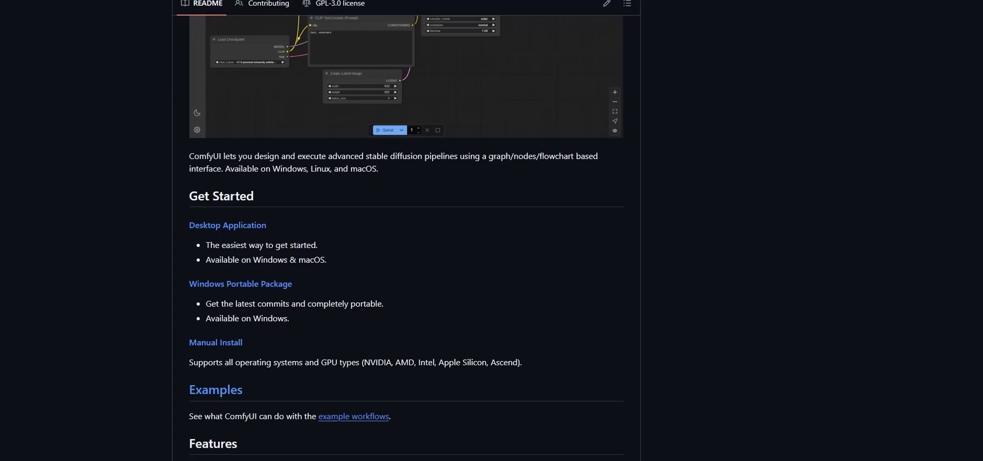
click(240, 283)
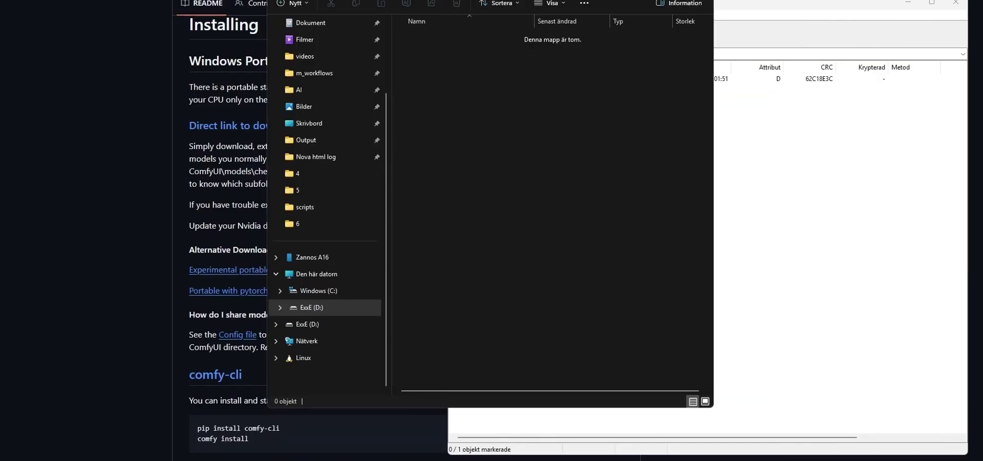
key(ctrl+a)
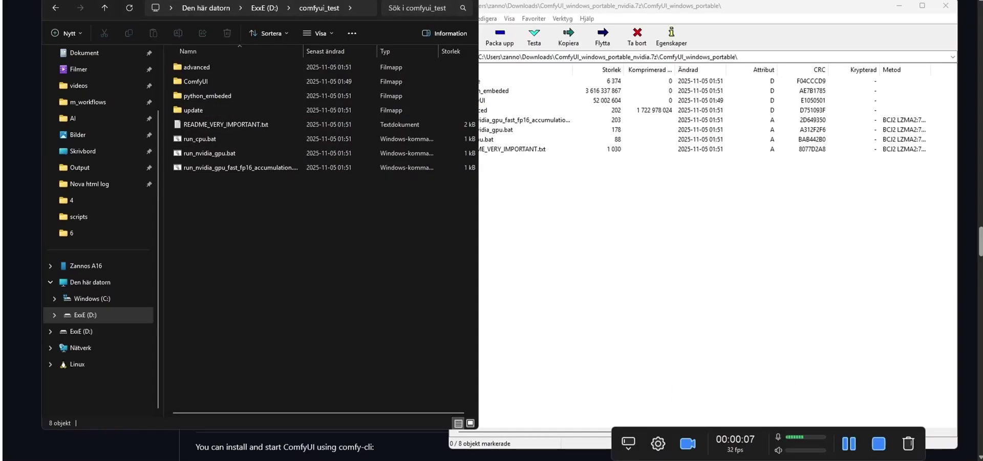
key(alt+Tab)
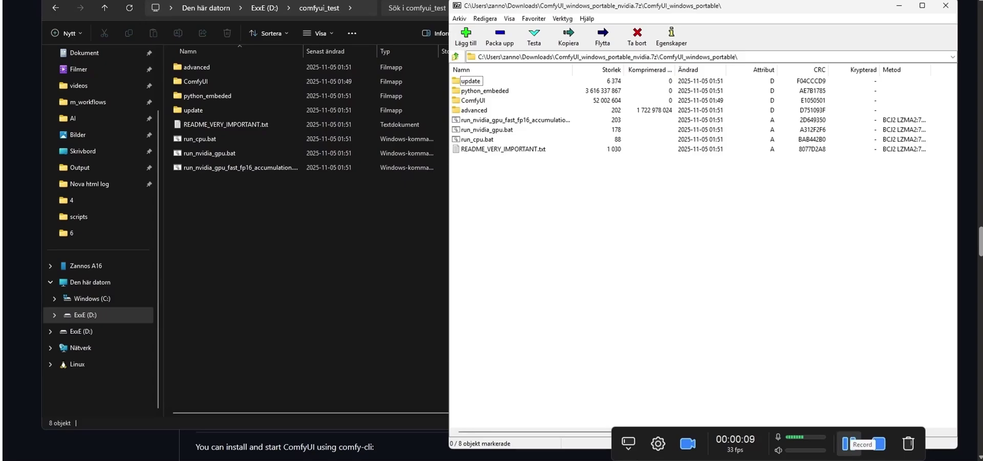
key(super+b)
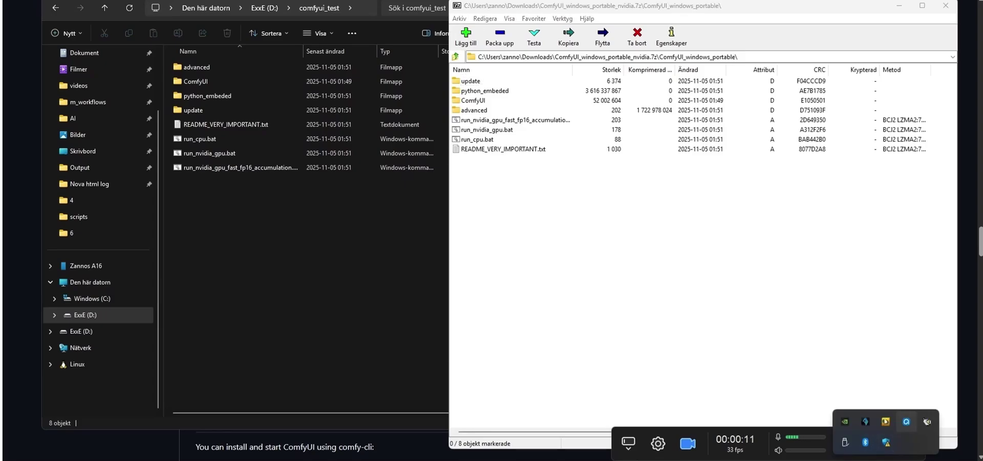
scroll(97, 230, up, 1)
- Launch run_nvidia_gpu.bat from the comfyui_test folder
key(alt+Tab)
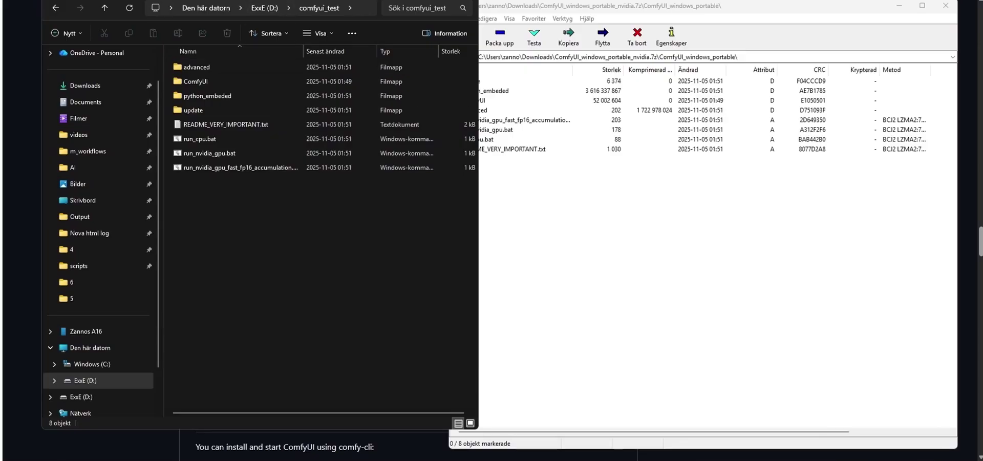
double_click(235, 153)
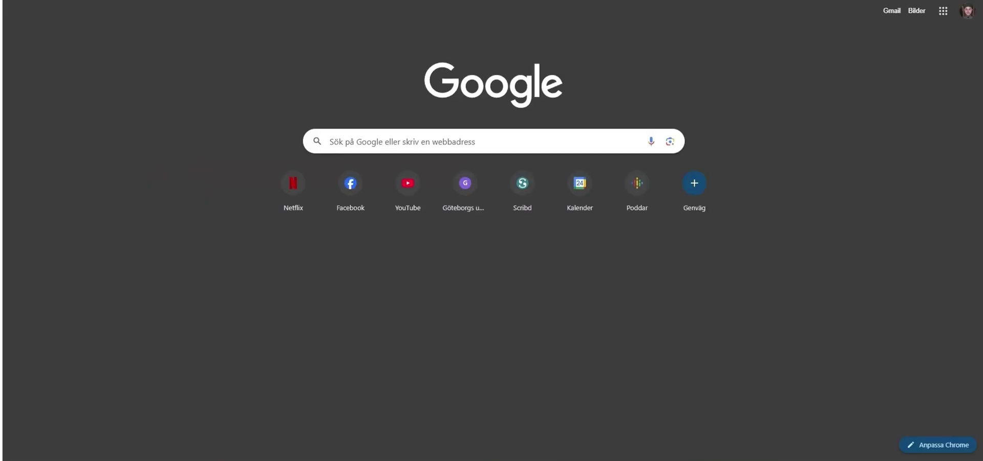
- Open the Previous PyTorch Versions page in the browser and go to the v2.8.0 install commands
text(py)
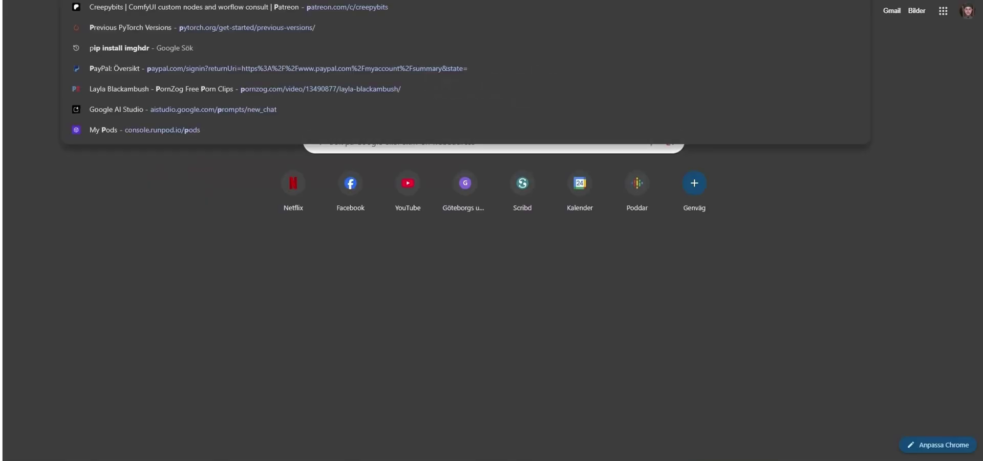
click(110, 129)
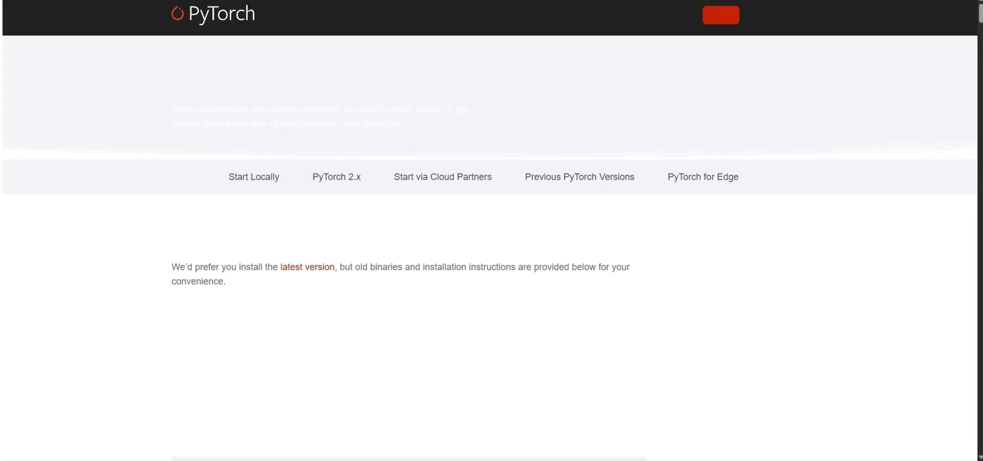
scroll(491, 231, down, 6)
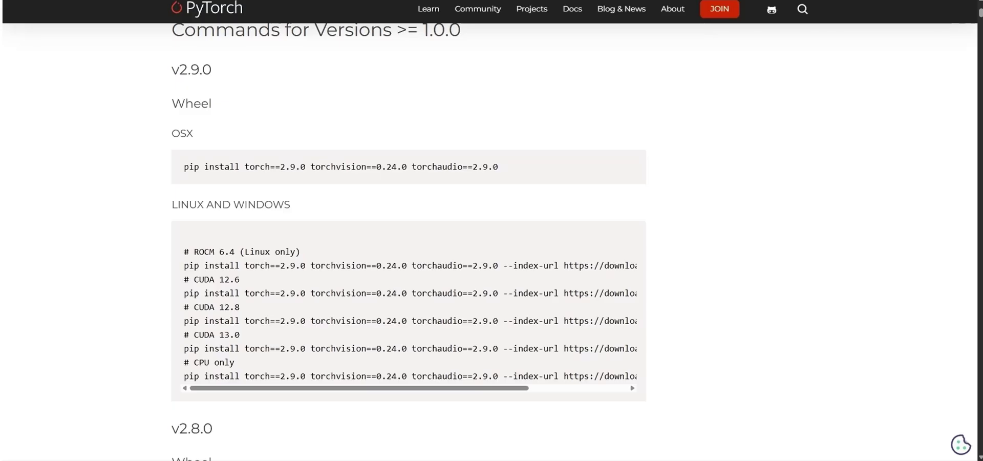
scroll(409, 239, down, 5)
scroll(408, 239, down, 1)
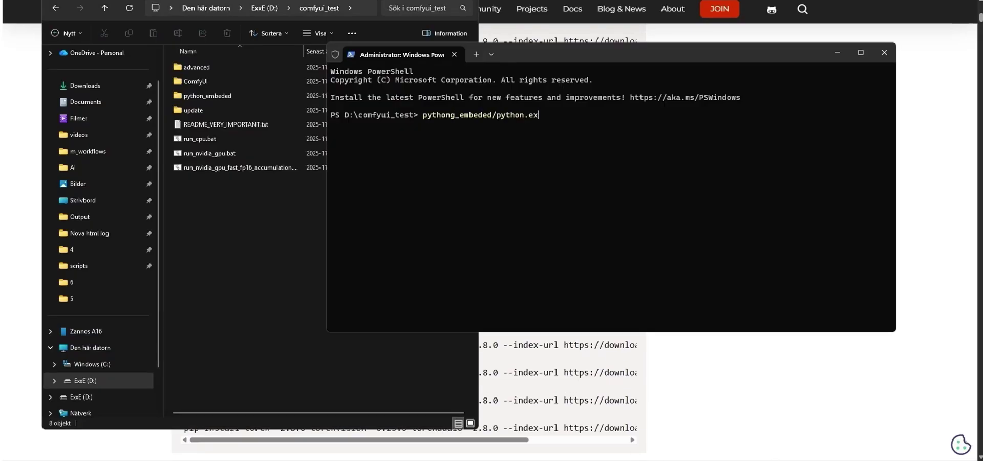
- Run "python_embeded/python.exe -m pip uninstall torch torchvision torchaudio" in the comfyui_test PowerShell, confirming each removal with y
text(pip uninstall torch torc)
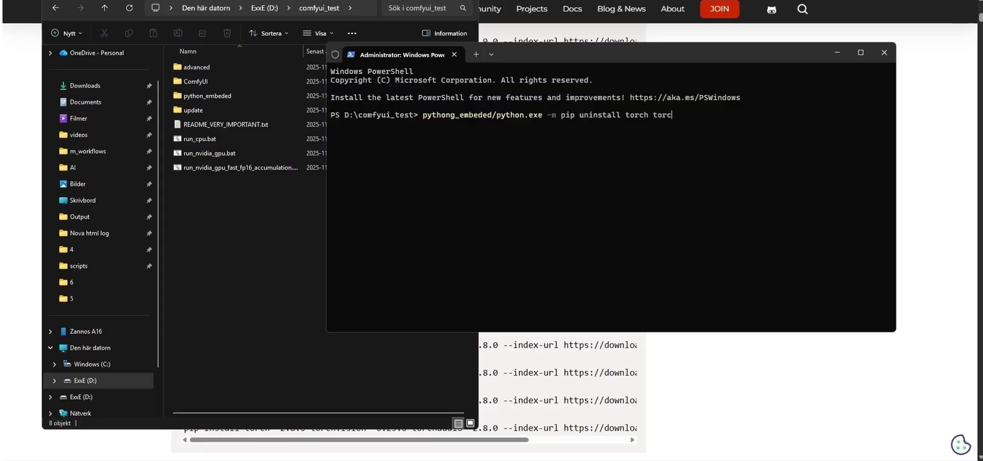
text(hvision)
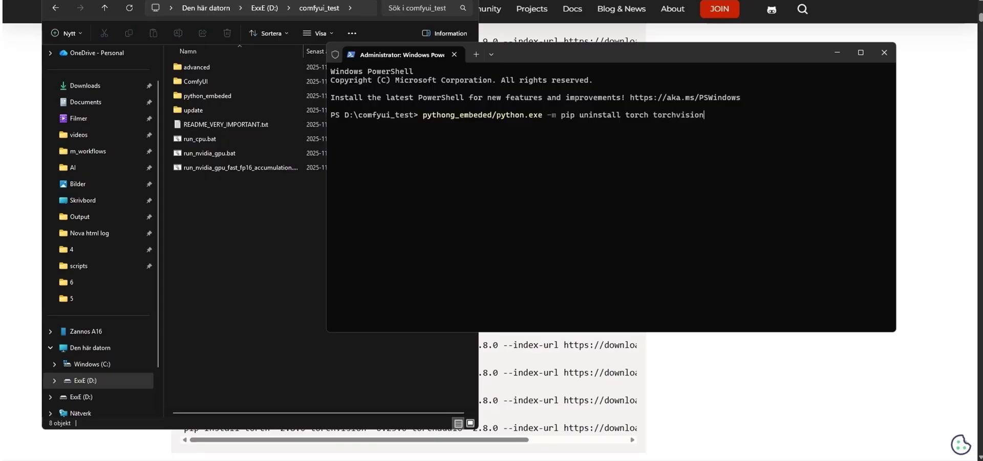
text( torchaudio)
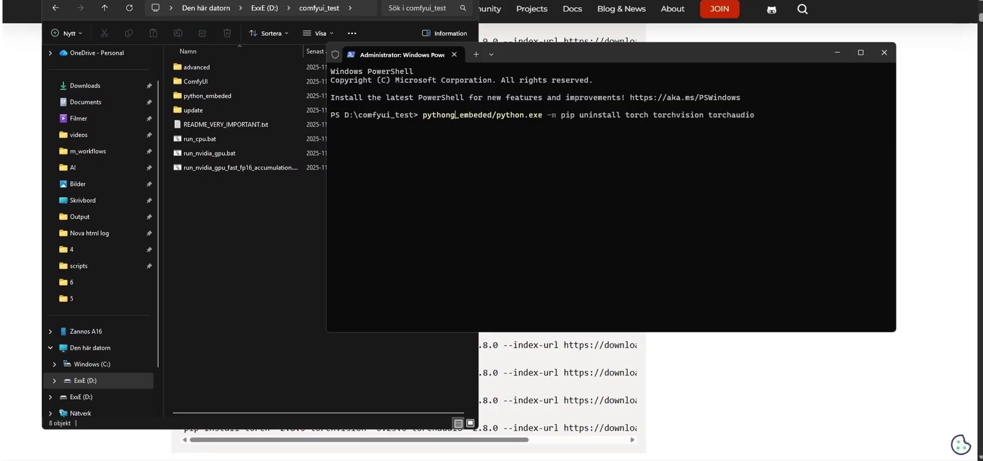
key(BackSpace)
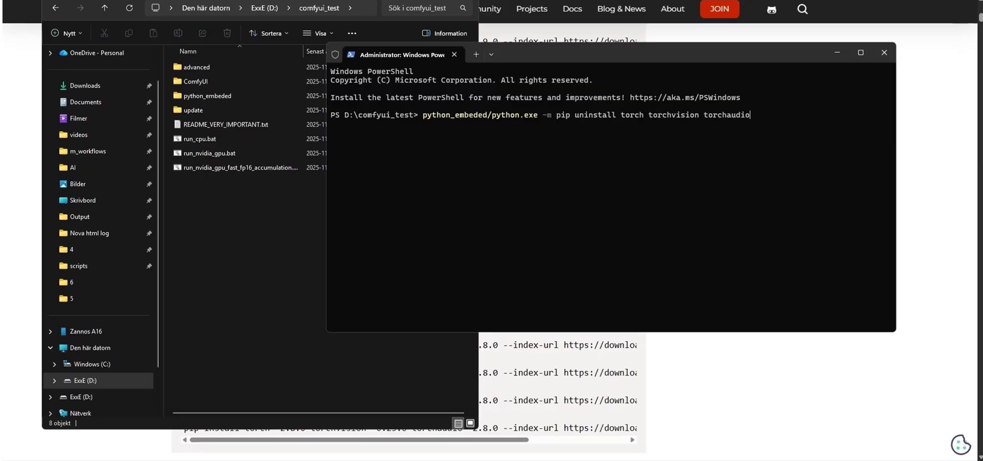
key(Return)
text(y)
key(Return)
text(y)
key(Return)
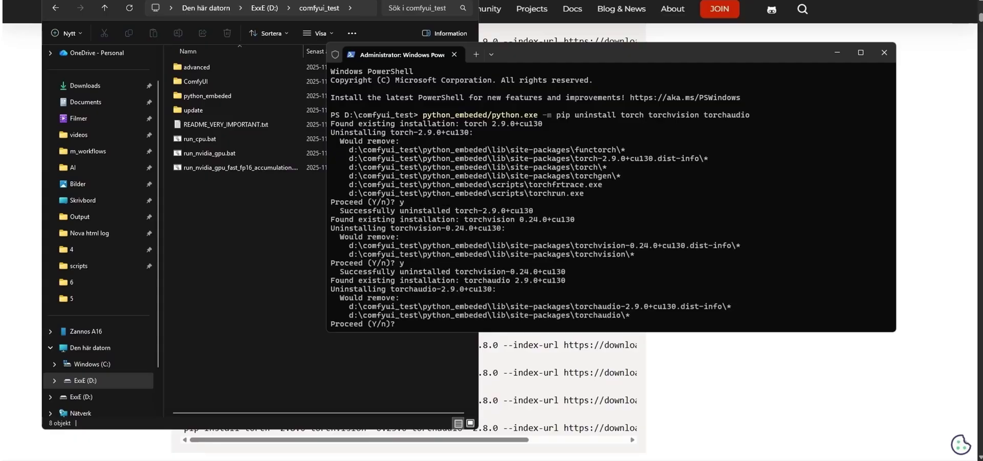
text(y)
key(Return)
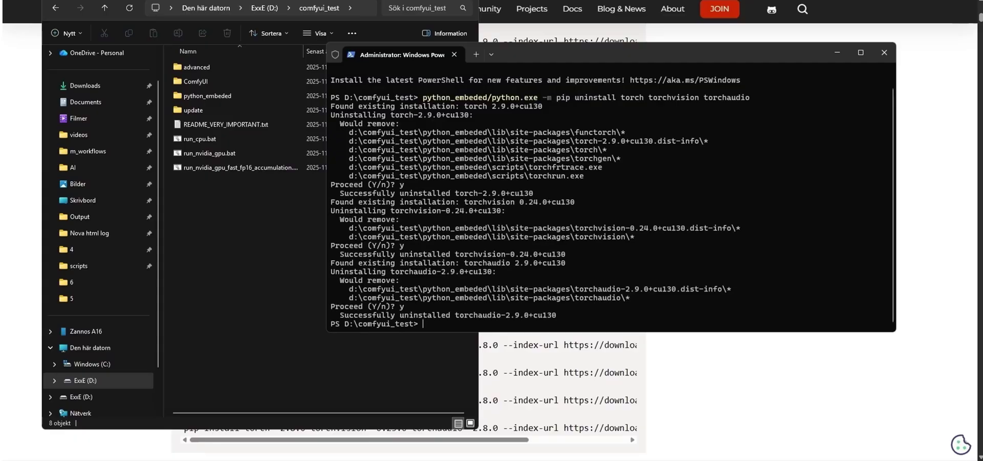
- Copy the PyTorch v2.8.0 Linux and Windows pip install command for CUDA 12.8 from the PyTorch page
key(alt+Tab)
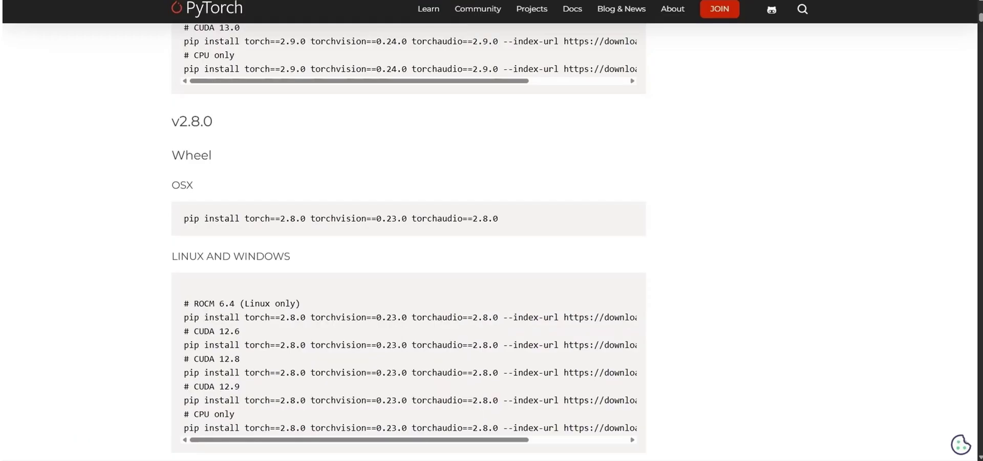
scroll(491, 240, down, 3)
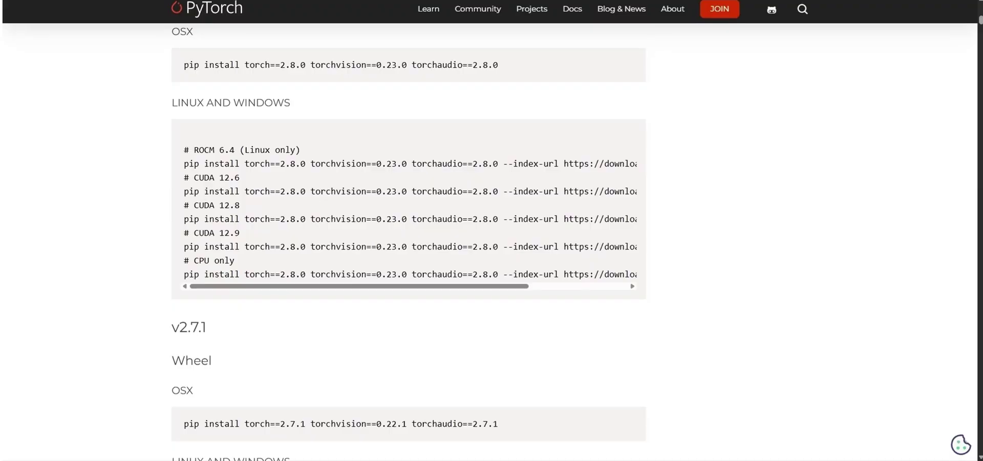
drag(184, 219, 639, 219)
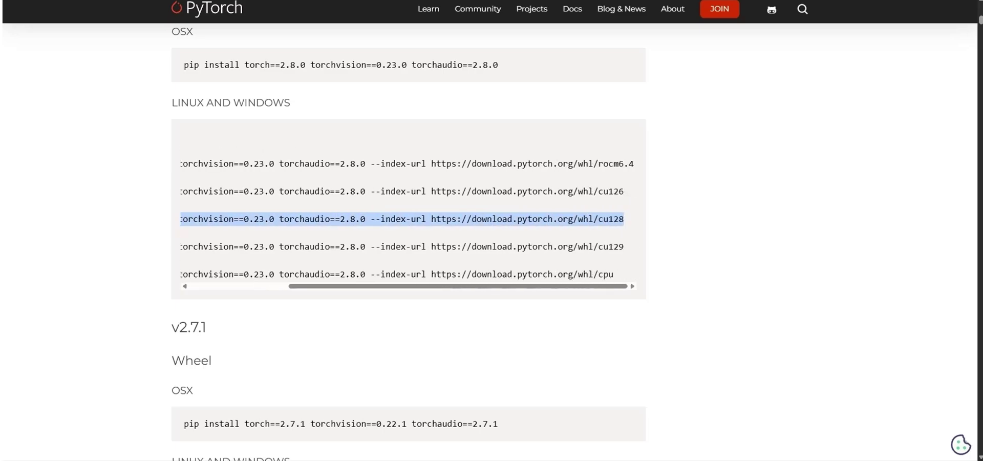
right_click(589, 221)
click(640, 235)
- Install torch 2.8.0, torchvision 0.23.0 and torchaudio 2.8.0 for CUDA 12.8 in PowerShell by running the copied command through python_embeded/python.exe -m
key(alt+Tab)
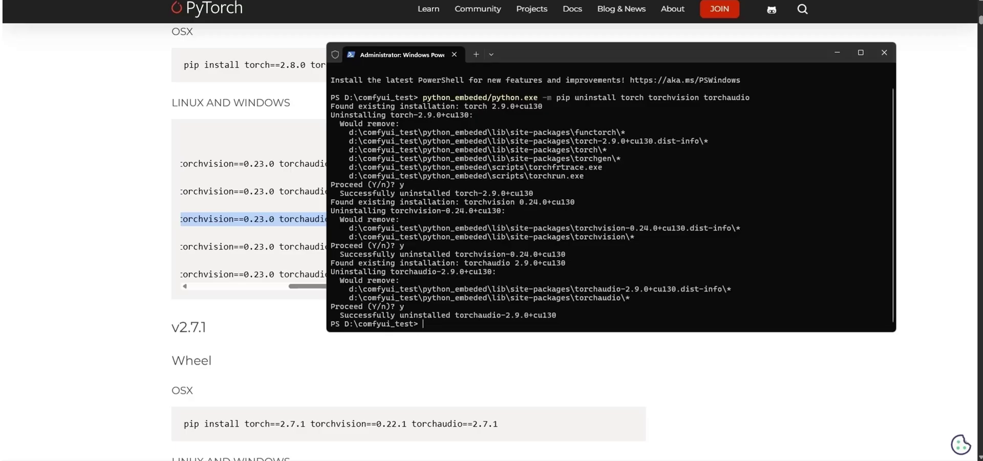
key(Up)
key(BackSpace)
key(BackSpace)
key(BackSpace)
key(BackSpace)
key(BackSpace)
key(BackSpace)
key(BackSpace)
key(BackSpace)
key(BackSpace)
key(BackSpace)
key(BackSpace)
key(BackSpace)
key(BackSpace)
key(BackSpace)
key(BackSpace)
key(BackSpace)
key(BackSpace)
key(BackSpace)
key(BackSpace)
key(BackSpace)
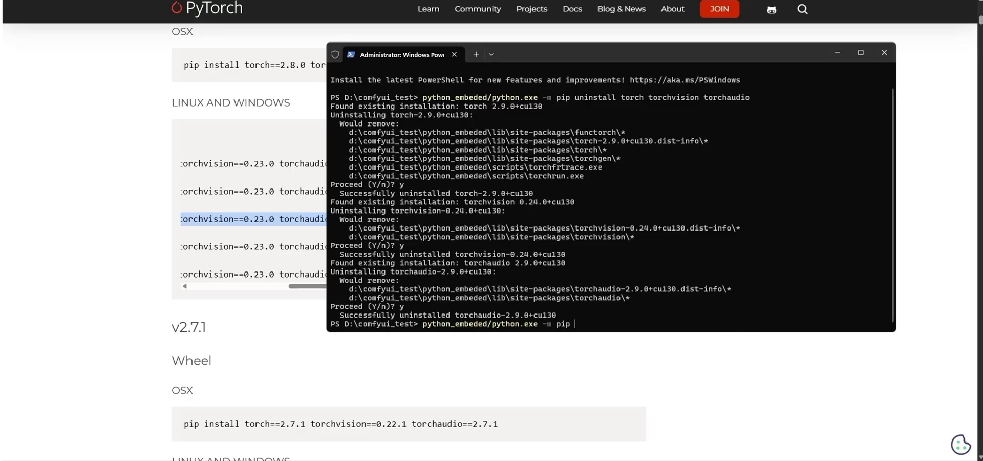
key(ctrl+v)
key(Return)
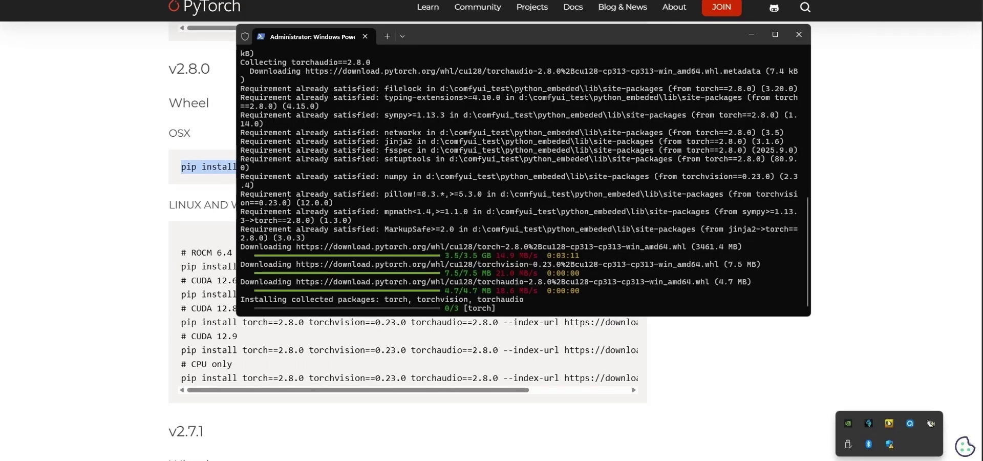
click(910, 423)
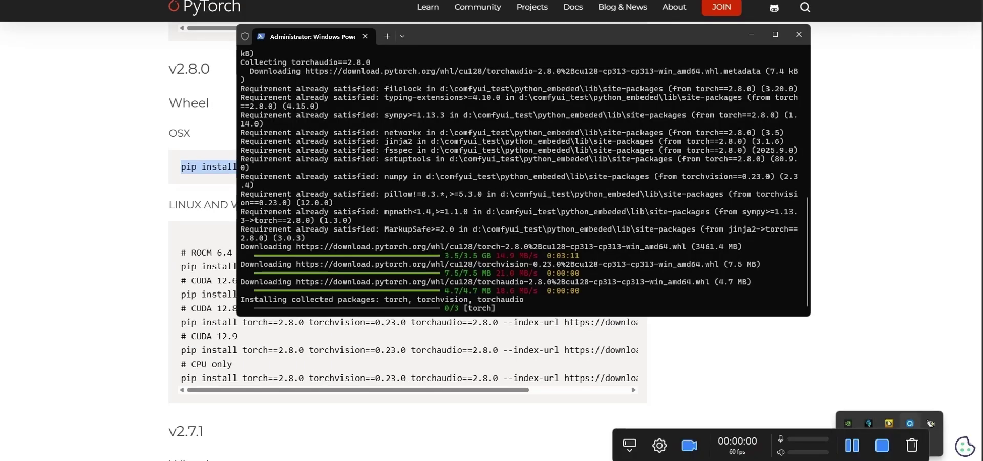
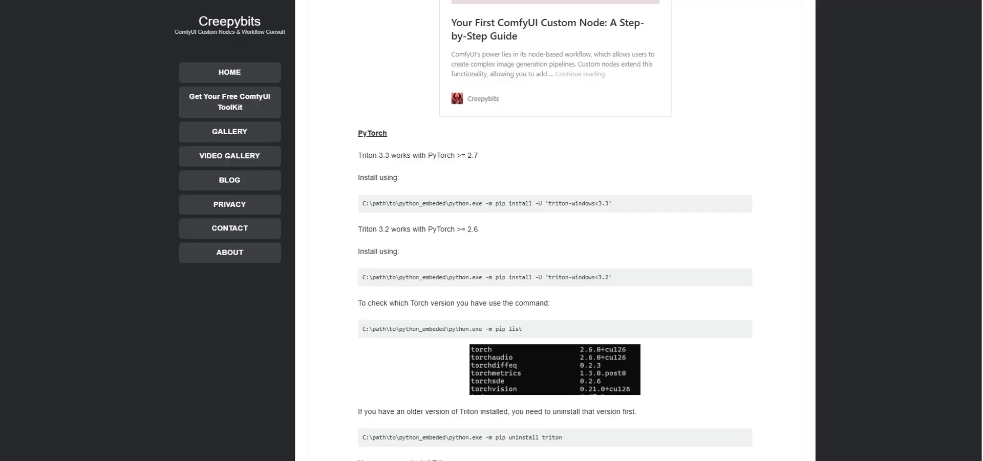
- Copy "pip install -U 'triton-windows<3.3'" from the Triton 3.3 instructions on the Creepybits page
drag(611, 203, 495, 204)
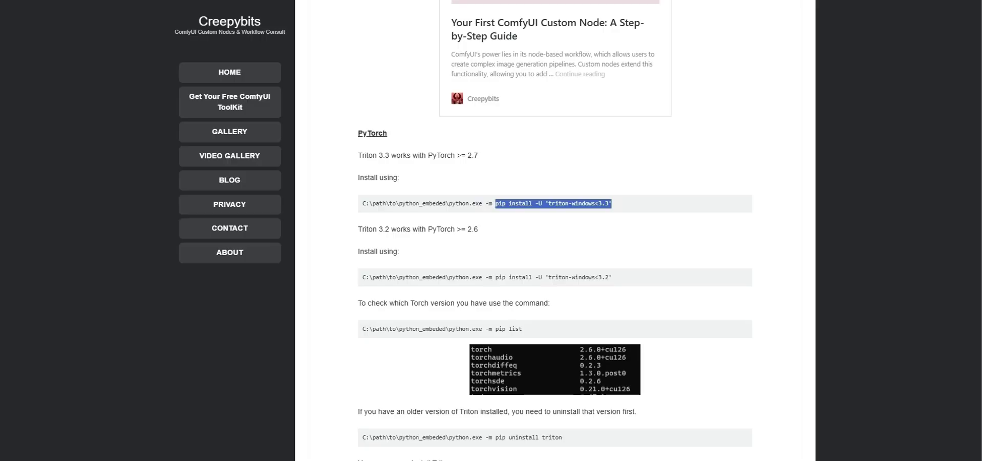
right_click(500, 205)
click(528, 219)
- Switch to PowerShell and run "python_embeded/python.exe -m pip install -U 'triton-windows<3.3'" in D:\comfyui_test
key(alt+Tab)
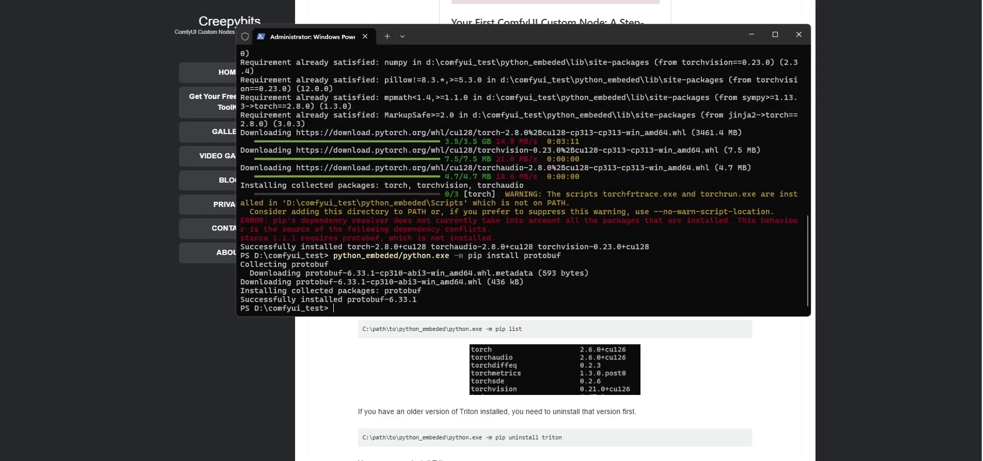
key(Up)
key(BackSpace)
key(BackSpace)
key(BackSpace)
key(BackSpace)
key(BackSpace)
key(BackSpace)
key(BackSpace)
key(BackSpace)
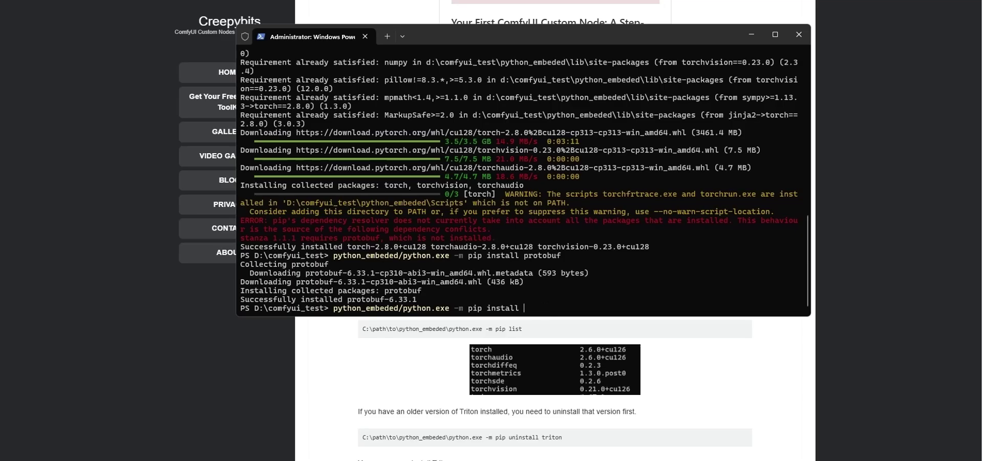
key(ctrl+v)
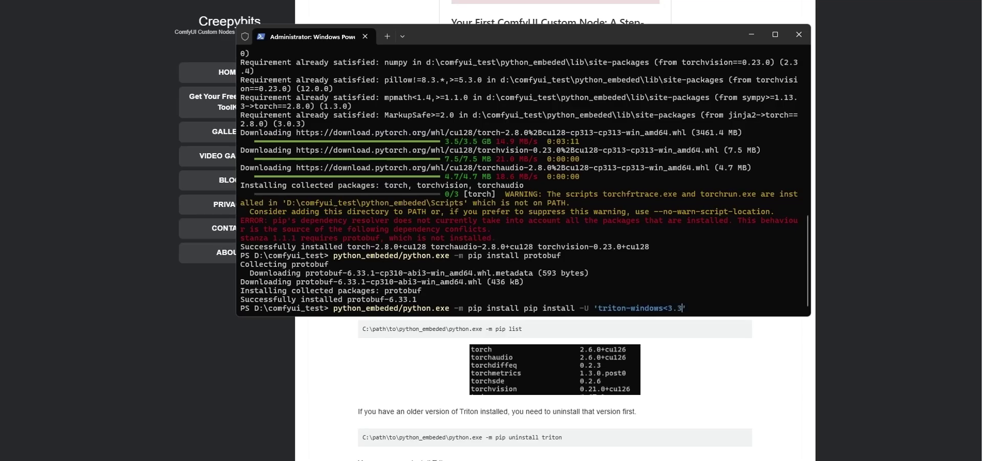
key(BackSpace)
key(BackSpace)
key(BackSpace)
key(BackSpace)
key(BackSpace)
key(BackSpace)
key(BackSpace)
key(BackSpace)
key(BackSpace)
key(BackSpace)
key(BackSpace)
key(BackSpace)
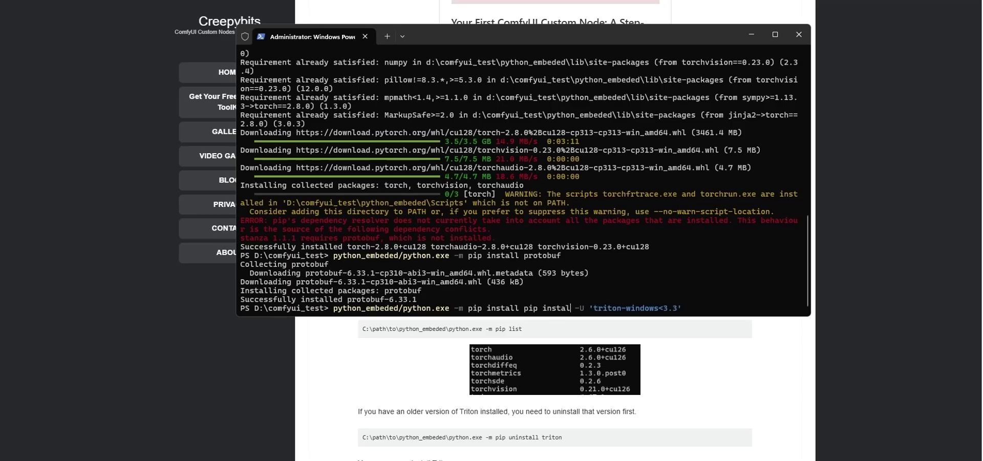
key(Return)
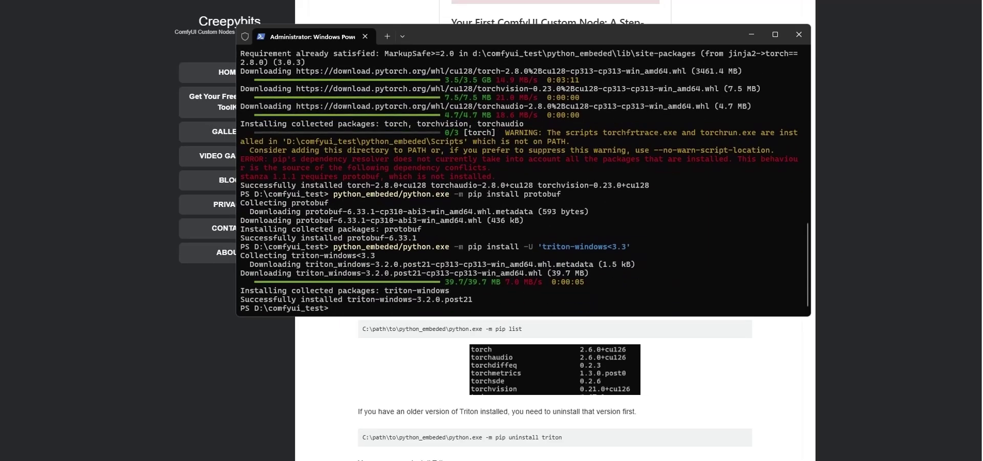
- Copy "install sageattention==1.0.6" from the SageAttention install command on the Creepybits page
key(alt+Tab)
scroll(555, 231, down, 15)
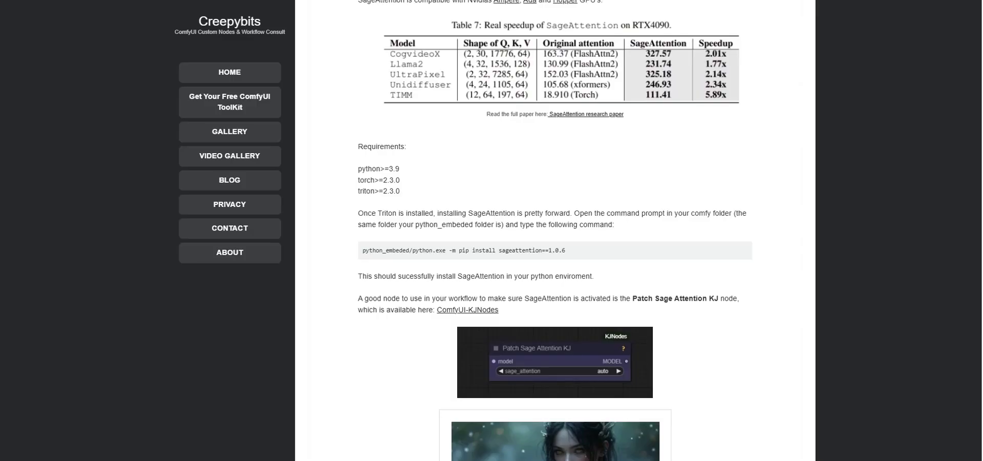
drag(566, 250, 364, 250)
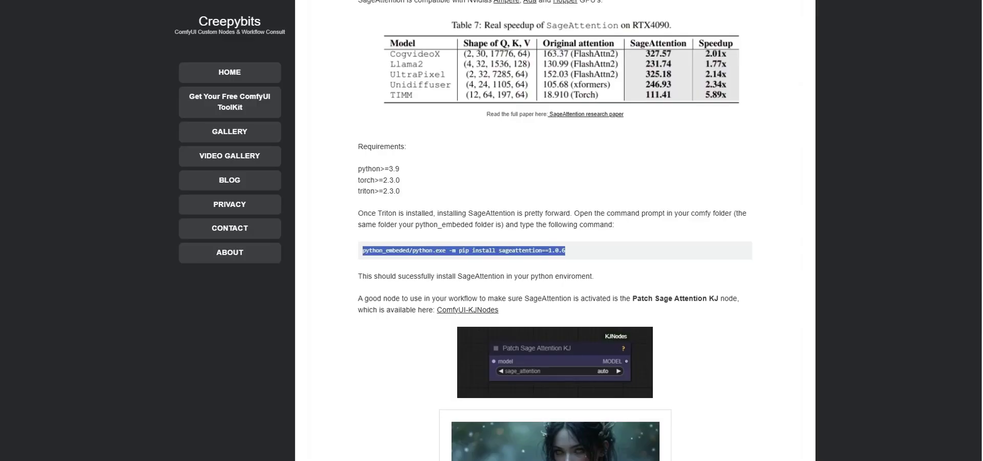
drag(472, 250, 565, 251)
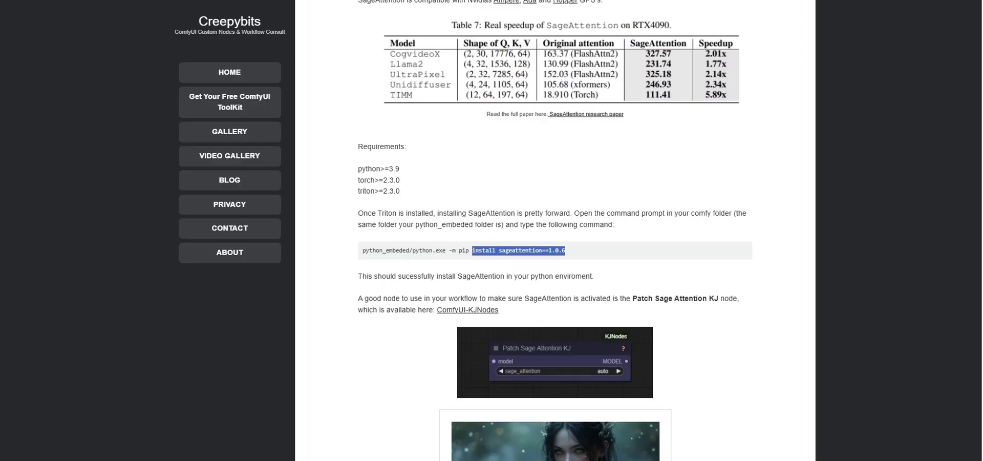
right_click(543, 251)
click(558, 259)
- Install SageAttention in PowerShell by running "python_embeded/python.exe -m pip install sageattention==1.0.6"
key(alt+Tab)
key(Up)
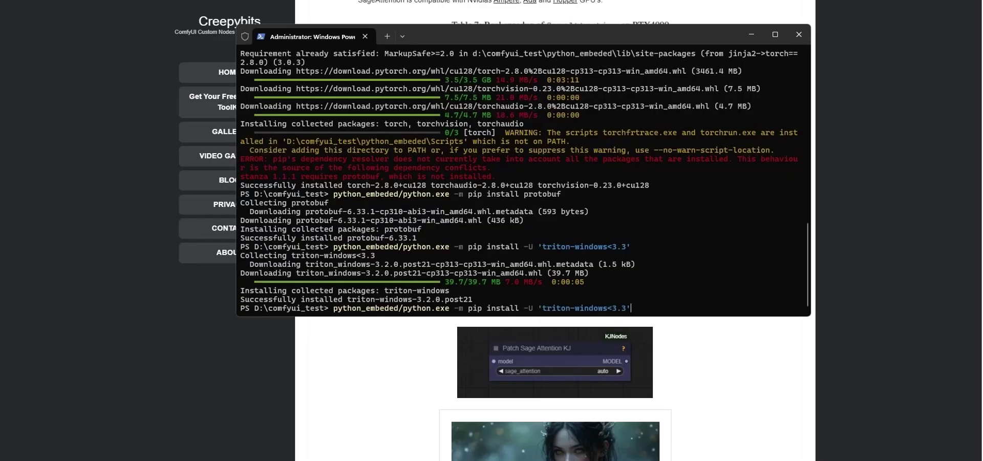
key(BackSpace)
key(BackSpace)
key(BackSpace)
key(BackSpace)
key(BackSpace)
key(BackSpace)
key(BackSpace)
key(BackSpace)
key(BackSpace)
key(BackSpace)
key(BackSpace)
key(BackSpace)
key(BackSpace)
key(BackSpace)
key(BackSpace)
key(BackSpace)
key(BackSpace)
key(BackSpace)
key(BackSpace)
key(BackSpace)
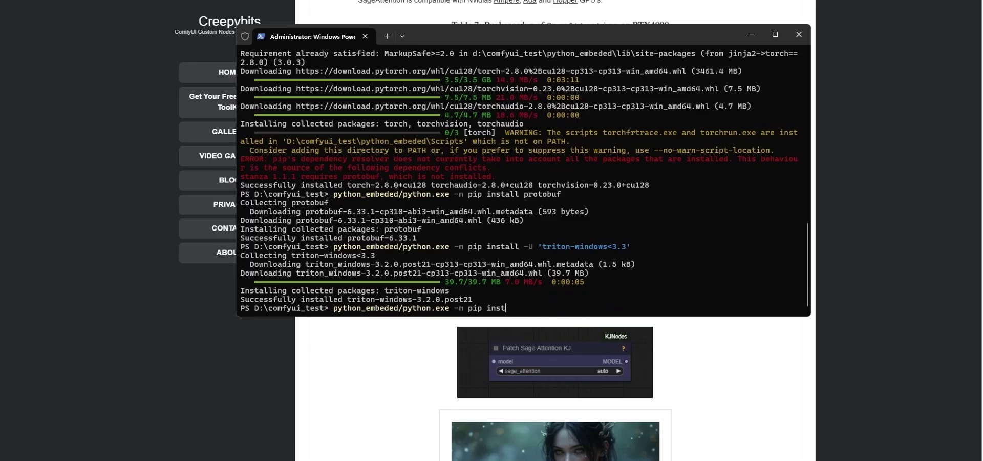
key(ctrl+v)
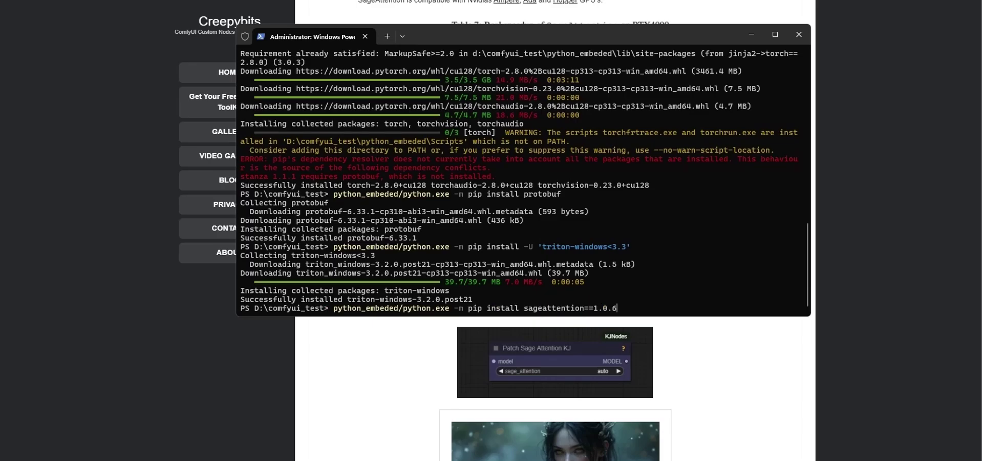
key(Return)
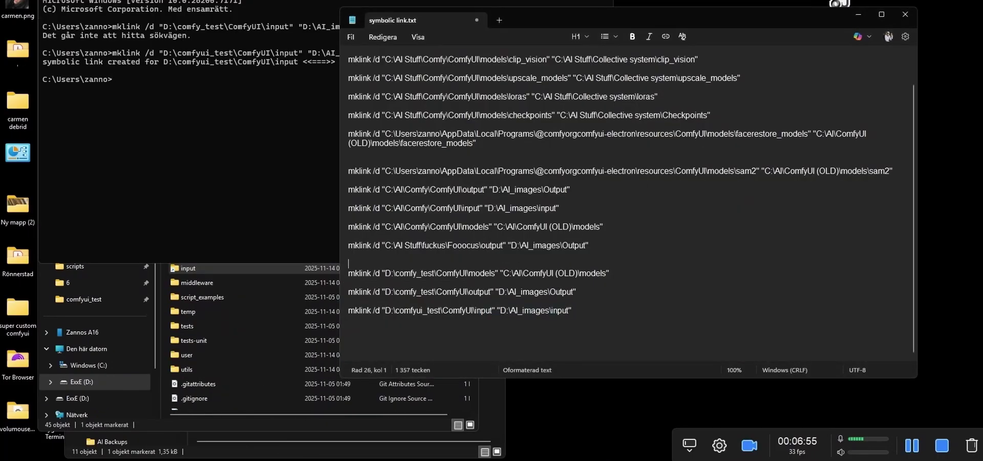
- Correct the output mklink line in symbolic link.txt to use the D:\comfyui_test folder, and copy the whole line
click(417, 292)
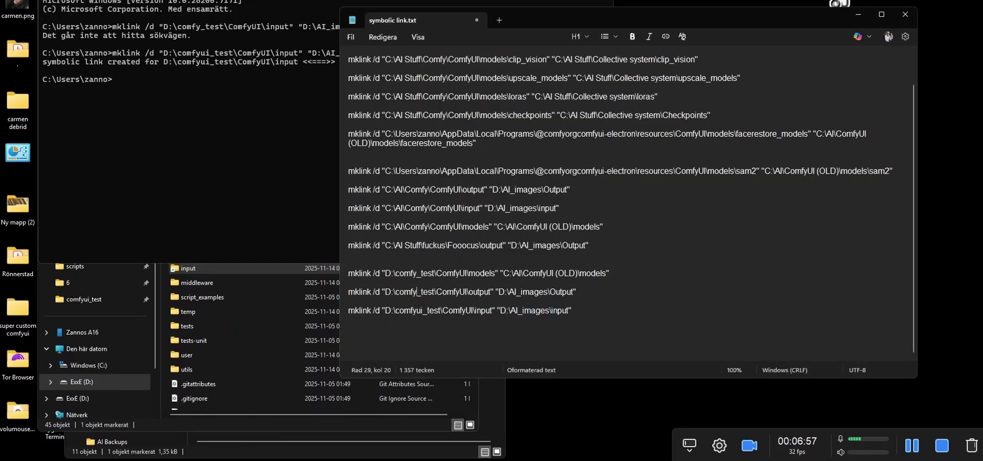
text(ui)
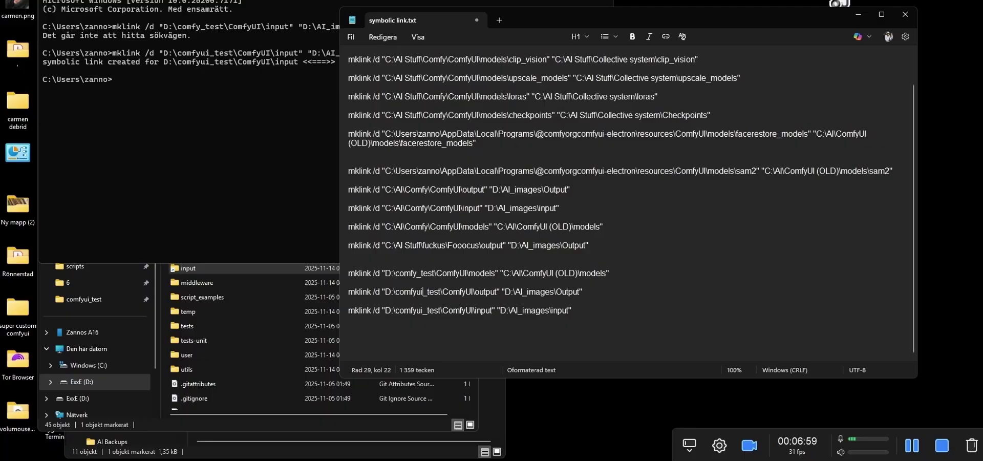
key(Home)
key(shift+End)
right_click(354, 291)
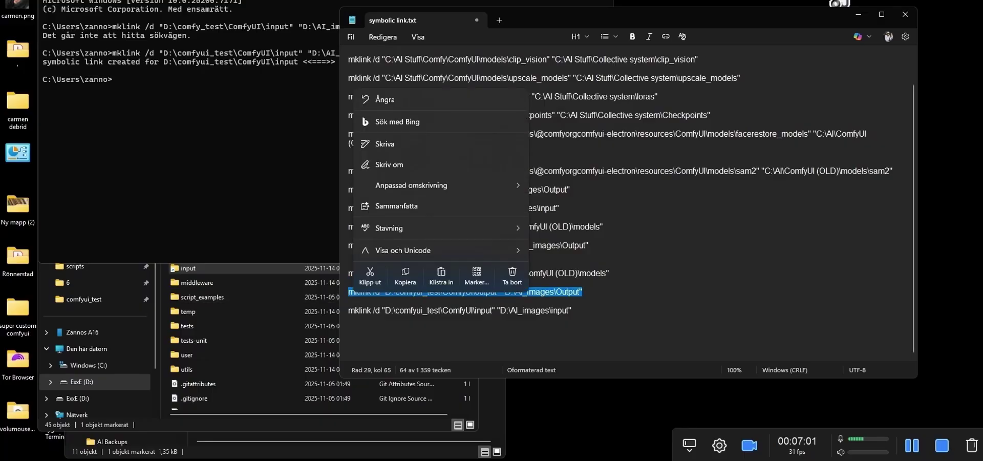
click(402, 255)
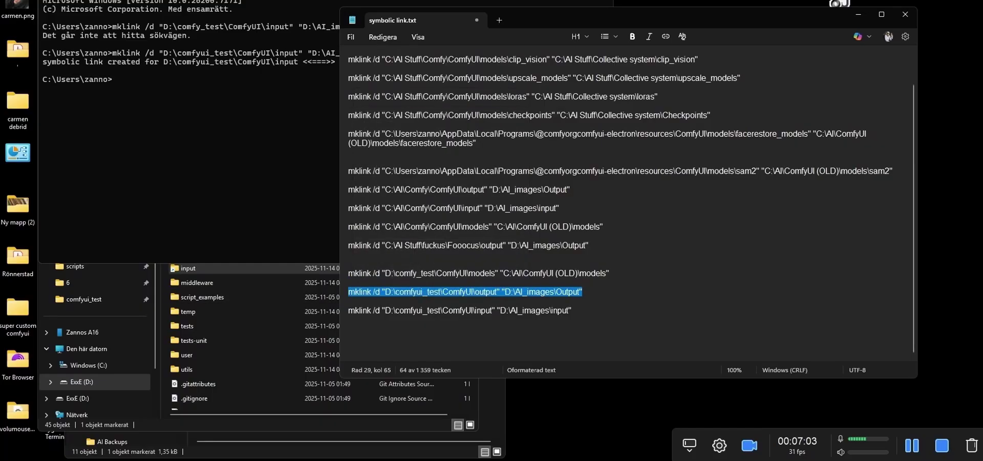
- Run the copied mklink command in the command prompt to link D:\comfyui_test\ComfyUI\output to D:\AI_images\Output
key(alt+Tab)
key(ctrl+v)
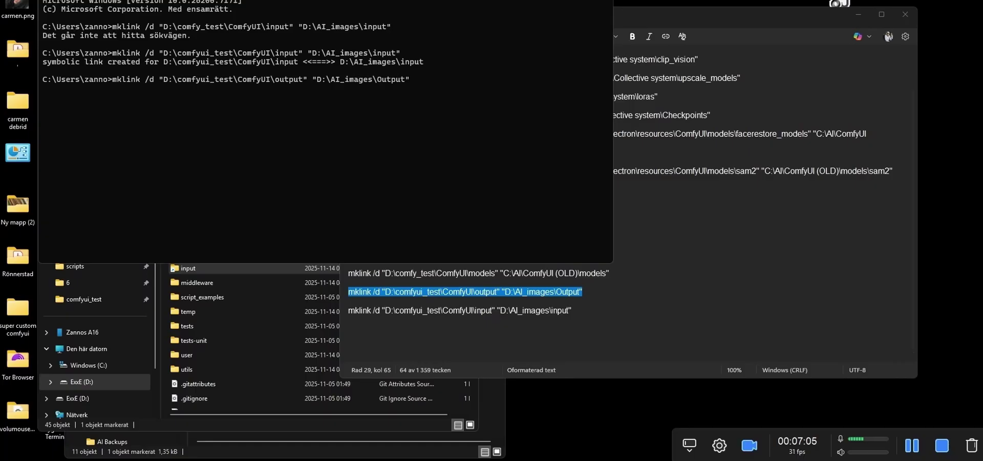
key(Return)
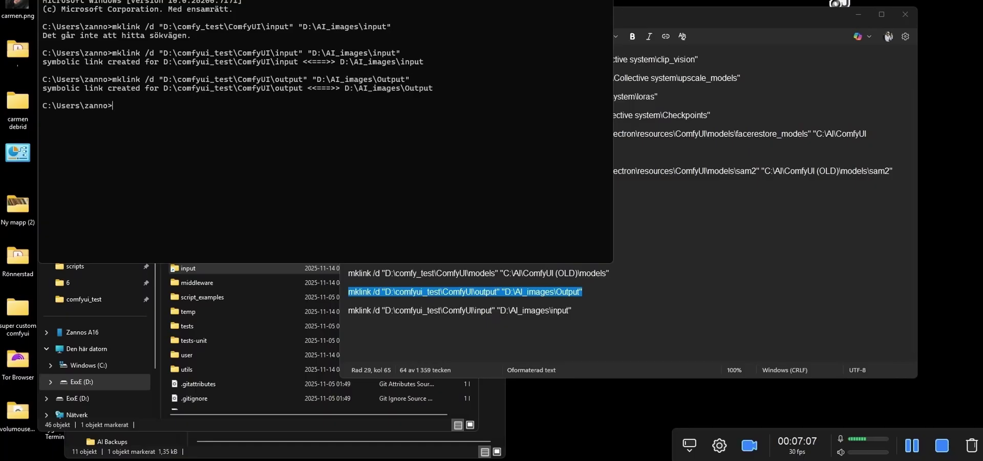
- Correct the models mklink line in symbolic link.txt to use D:\comfyui_test, and bring up the ComfyUI folder window
click(609, 273)
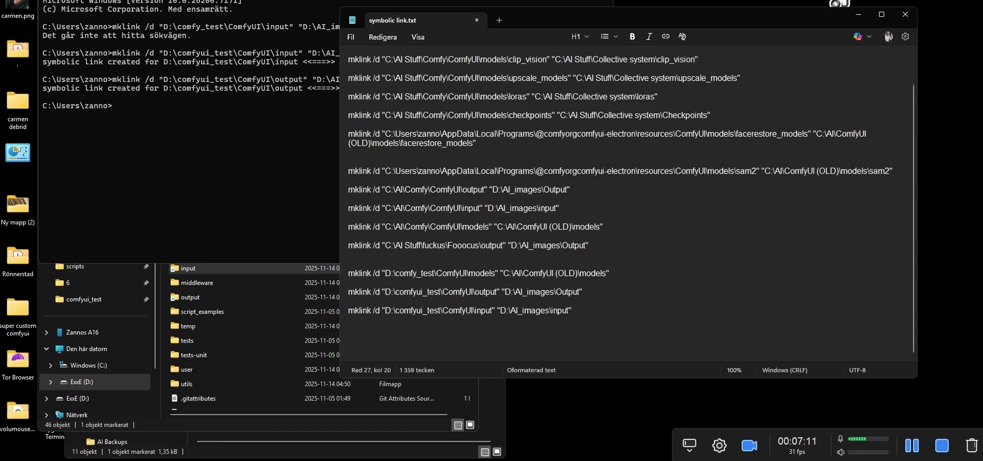
text(ui)
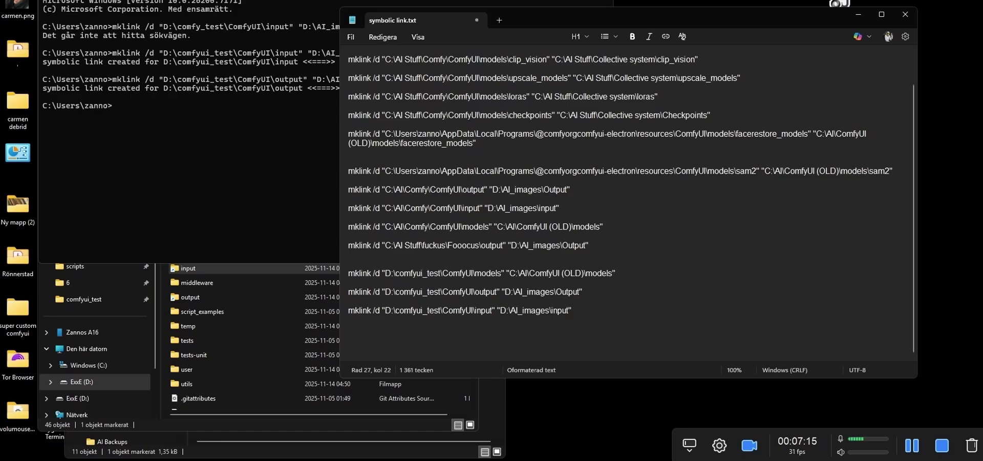
mouse_move(711, 460)
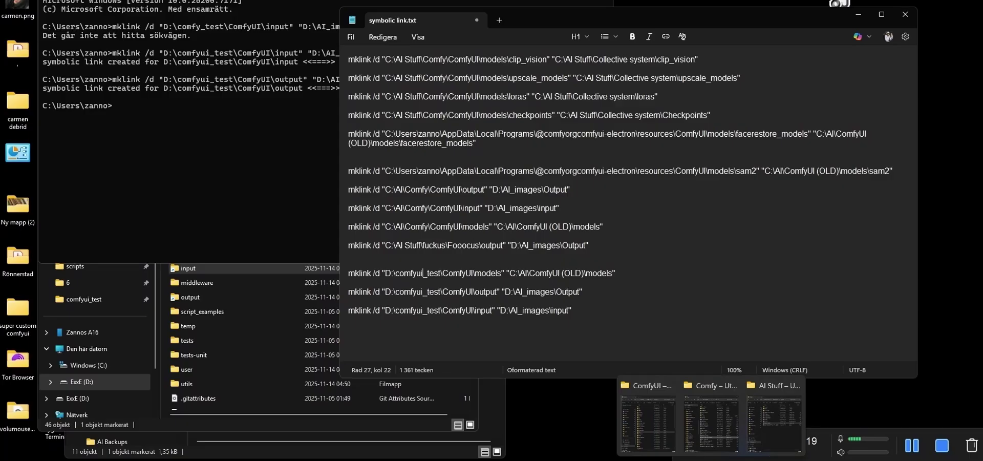
click(647, 419)
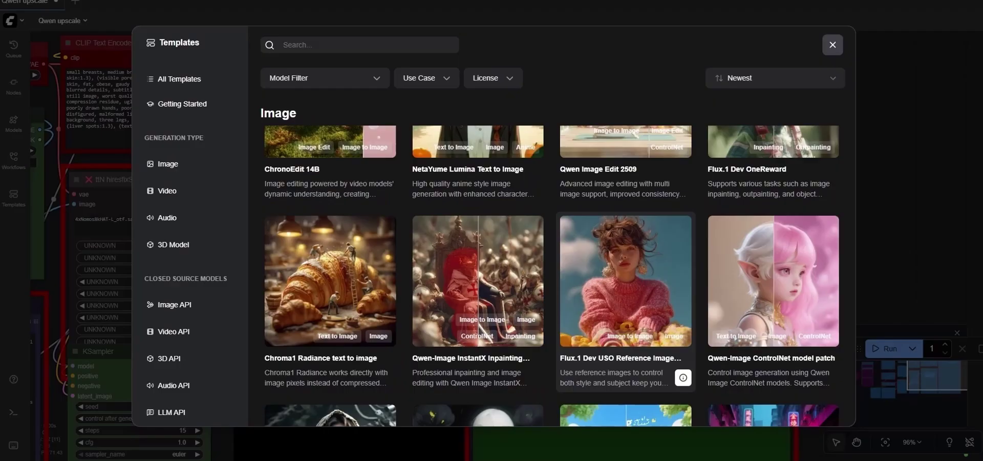
- Load the Qwen-Image Text to Image template in ComfyUI and dismiss the Missing Models notice
scroll(683, 377, down, 3)
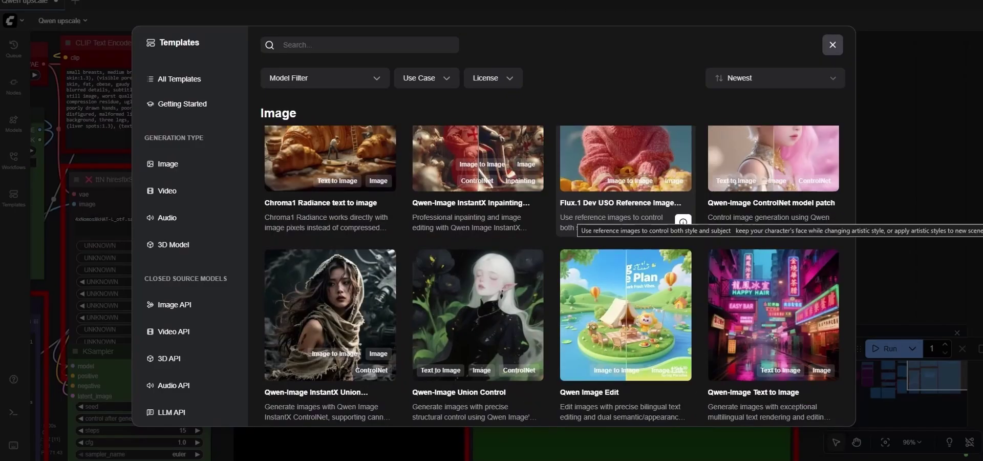
scroll(683, 221, down, 3)
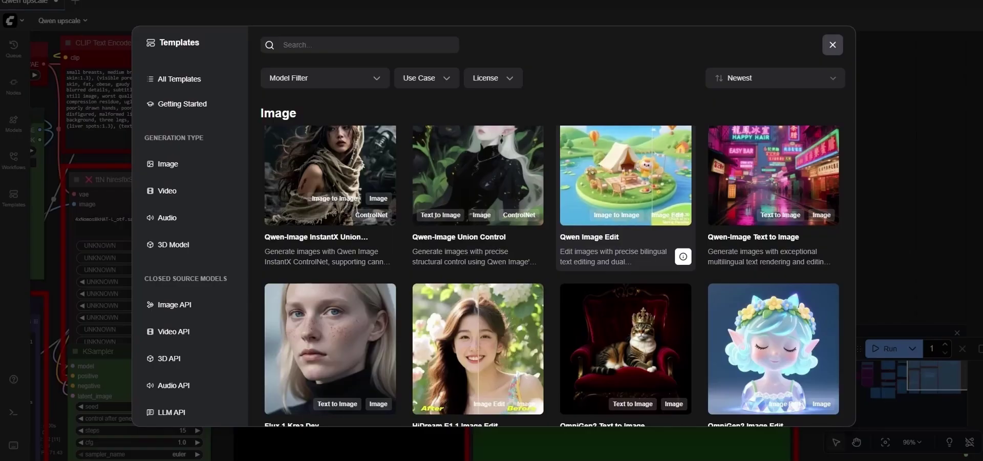
click(773, 174)
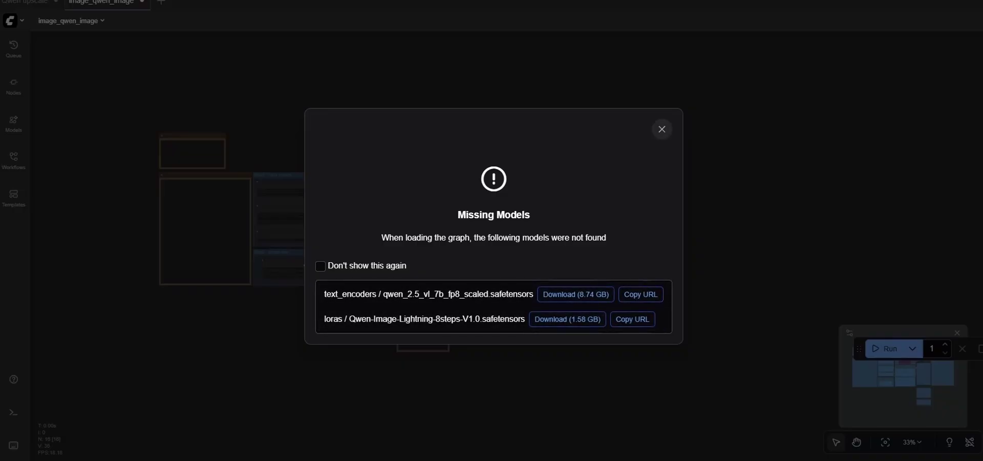
click(662, 129)
- Examine the Qwen workflow's model links, model loaders, prompts, KSampler settings and generated image
scroll(635, 211, up, 5)
drag(106, 195, 458, 164)
scroll(457, 163, up, 5)
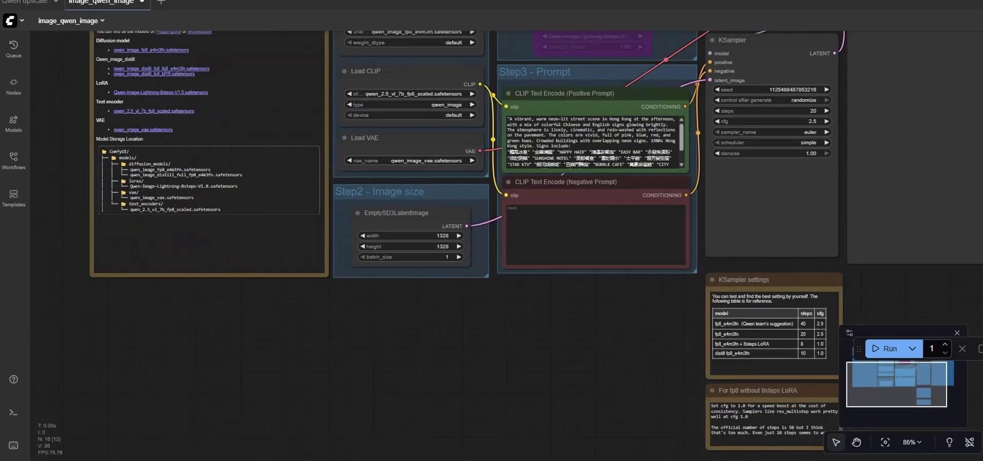
click(379, 144)
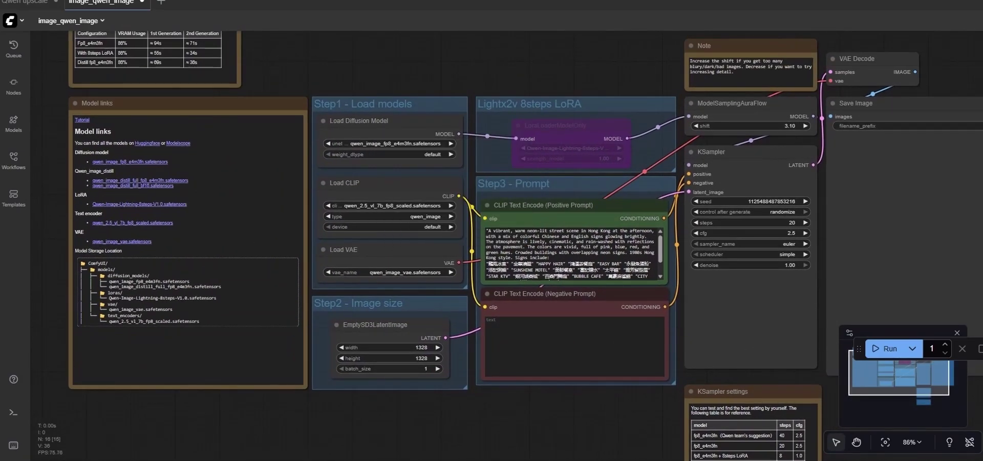
drag(492, 245, 452, 228)
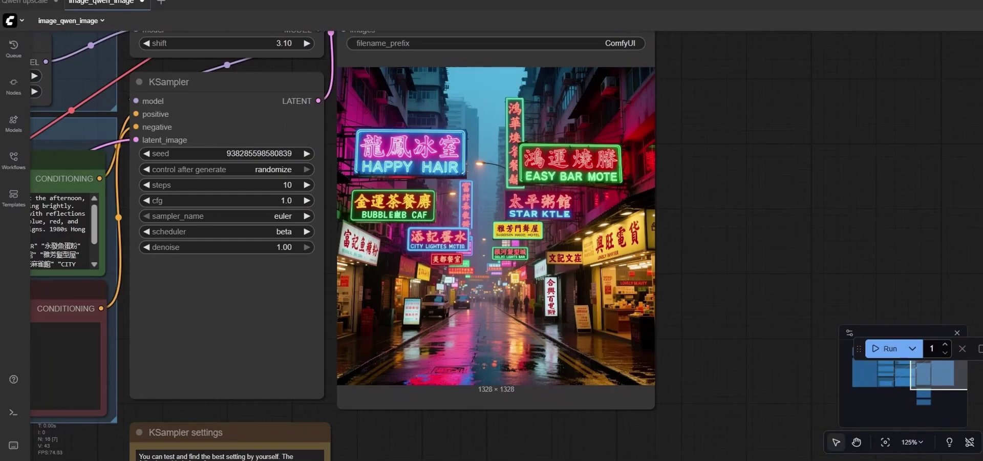
key(.)
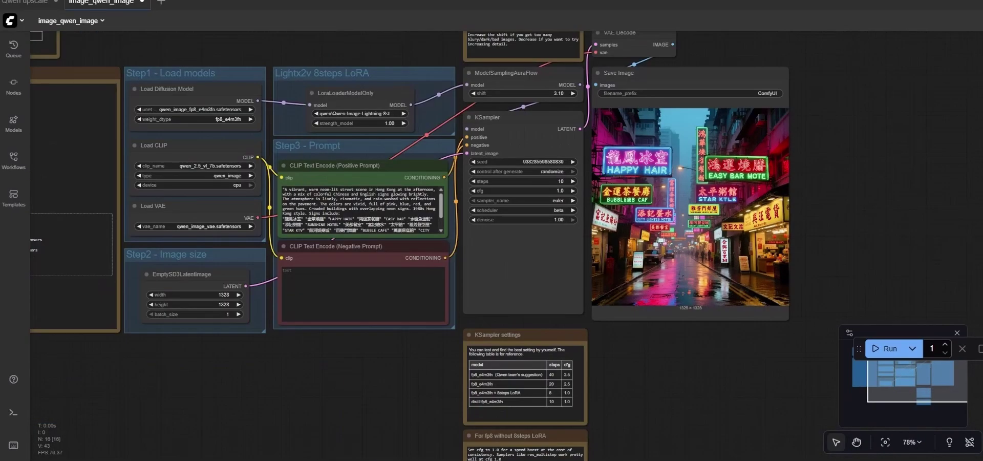
drag(681, 358, 533, 364)
right_click(535, 173)
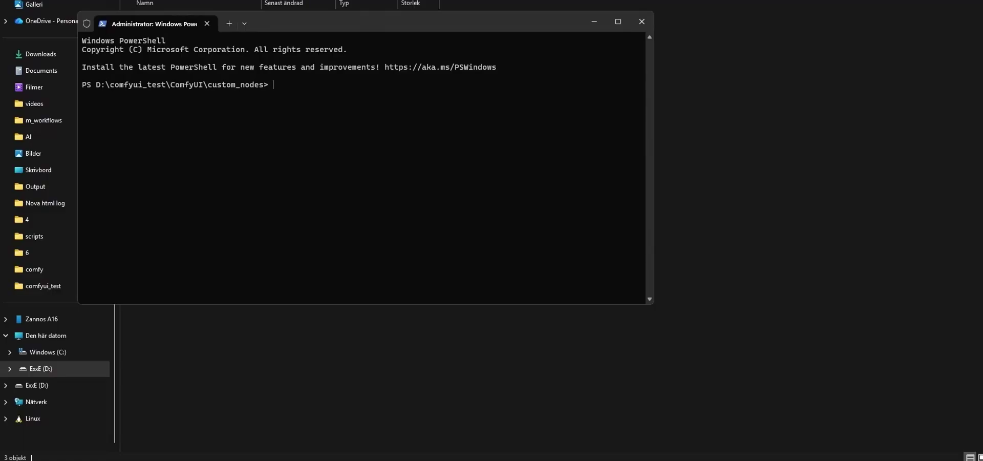
text(git clone)
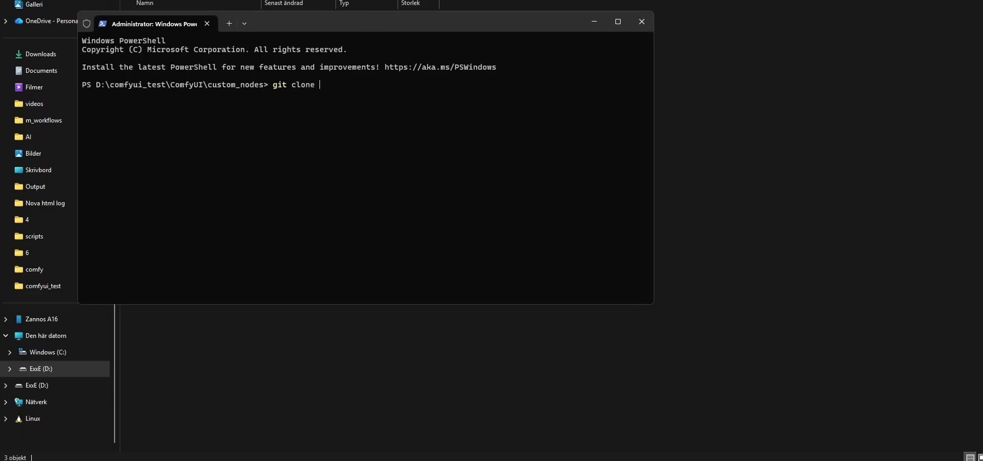
key(ctrl+v)
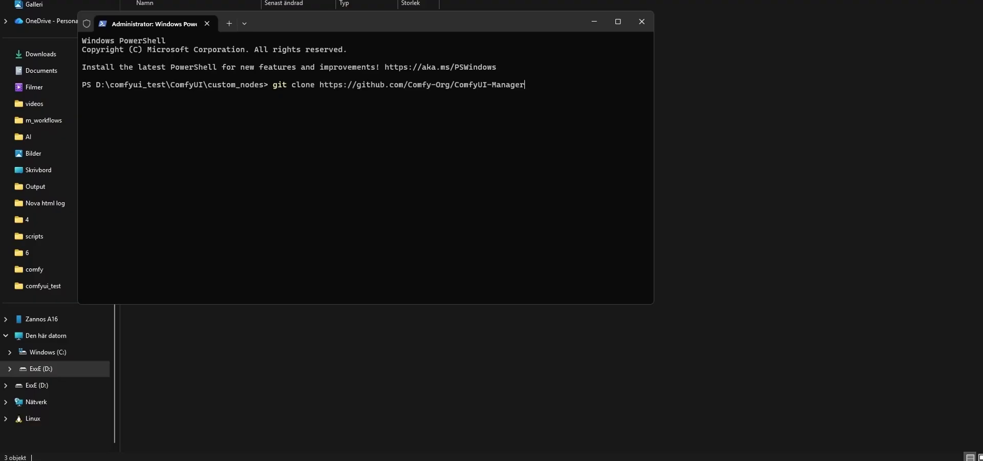
key(Return)
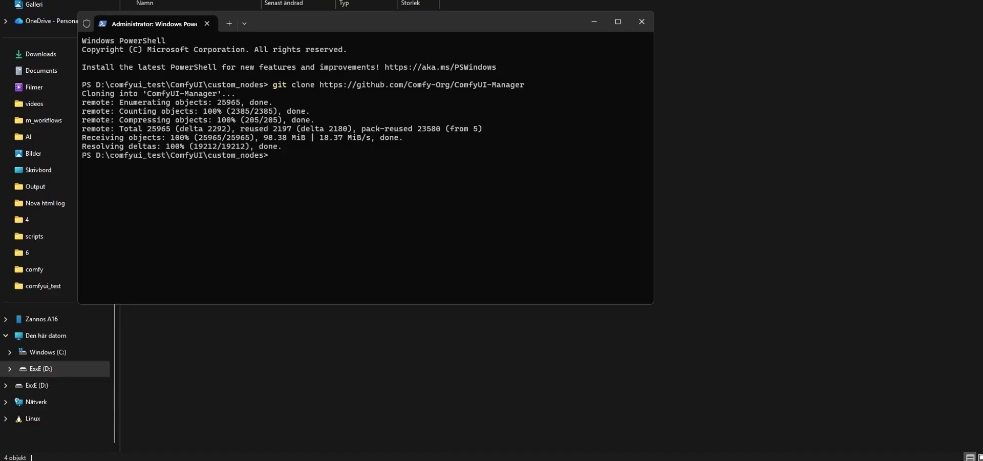
- Change the PowerShell directory to the cloned ComfyUI-Manager folder
drag(218, 93, 147, 93)
key(ctrl+c)
text(cd)
key(ctrl+v)
key(Return)
- Copy the path of python.exe from the python_embeded folder and paste it without quotation marks at the PowerShell prompt
key(alt+Tab)
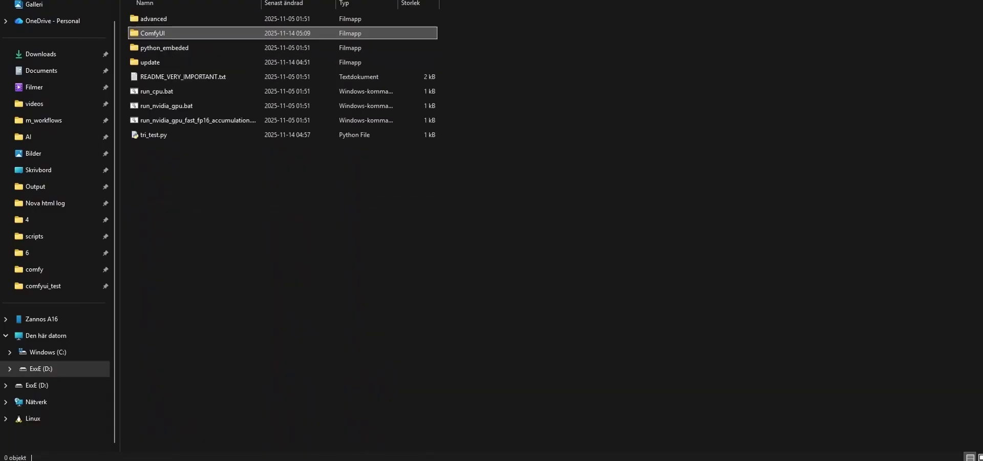
double_click(169, 47)
scroll(282, 231, down, 5)
right_click(159, 300)
click(175, 167)
key(alt+Tab)
key(ctrl+v)
key(Home)
key(Delete)
key(End)
key(BackSpace)
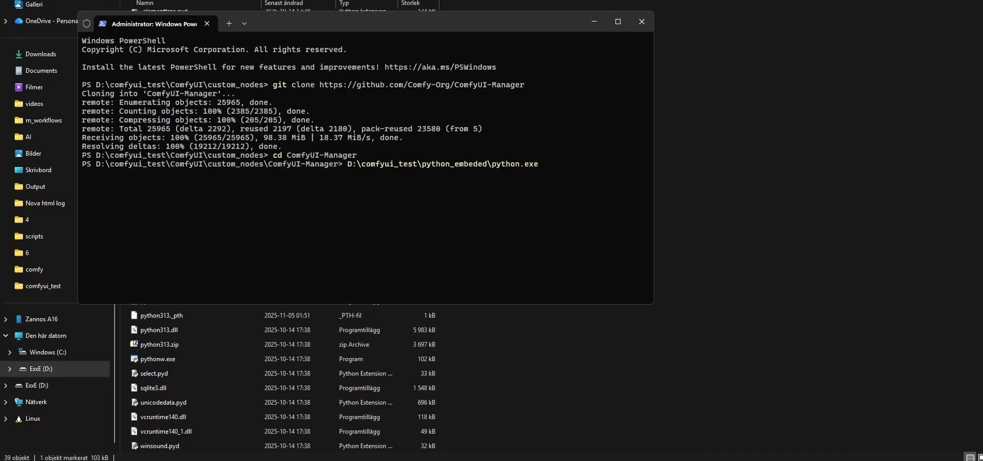
- Complete the command with -m pip install -r requirements.txt and run it to install ComfyUI-Manager's requirements
text(-m pip insta)
text(löl)
key(BackSpace)
key(BackSpace)
text(l -r requitr)
key(BackSpace)
key(BackSpace)
key(BackSpace)
key(BackSpace)
key(BackSpace)
key(BackSpace)
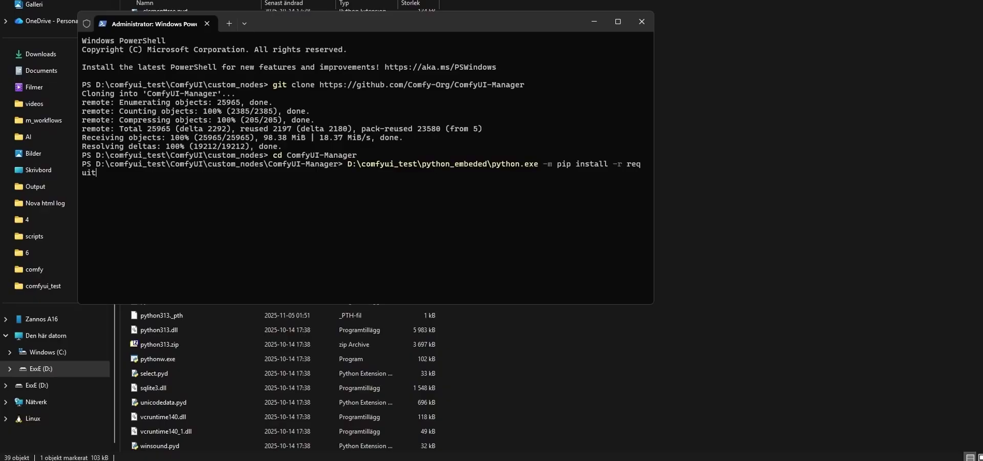
text(equirements.txt)
key(Return)
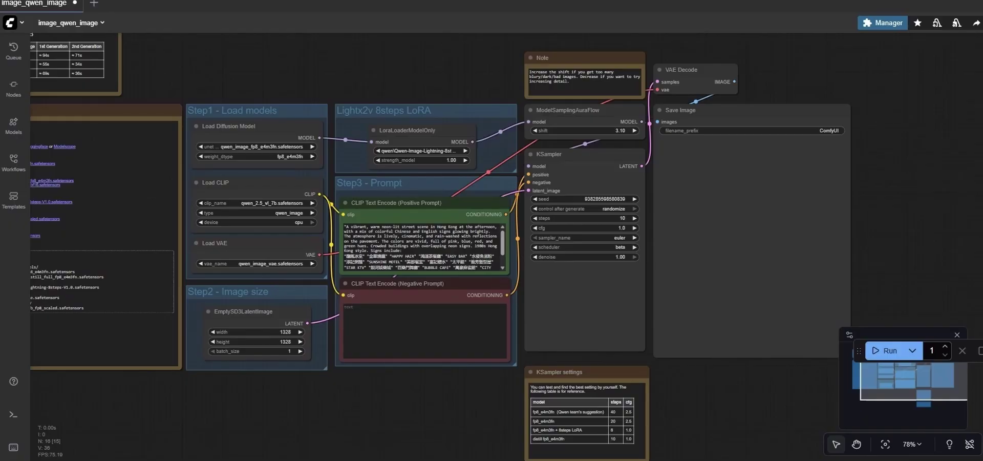
- Search for creepy among the custom nodes in ComfyUI Manager and install ComfyUI-Creepy_nodes
click(882, 22)
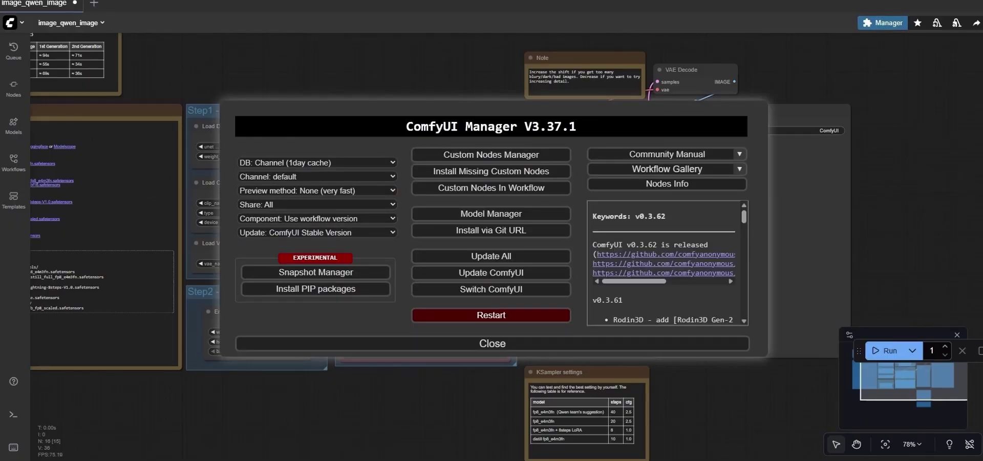
click(529, 154)
text(weaver)
click(342, 177)
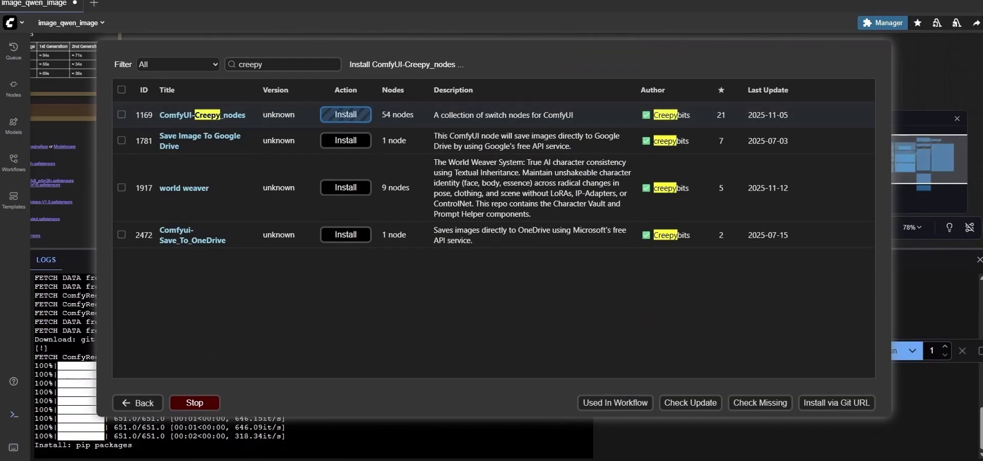
key(Escape)
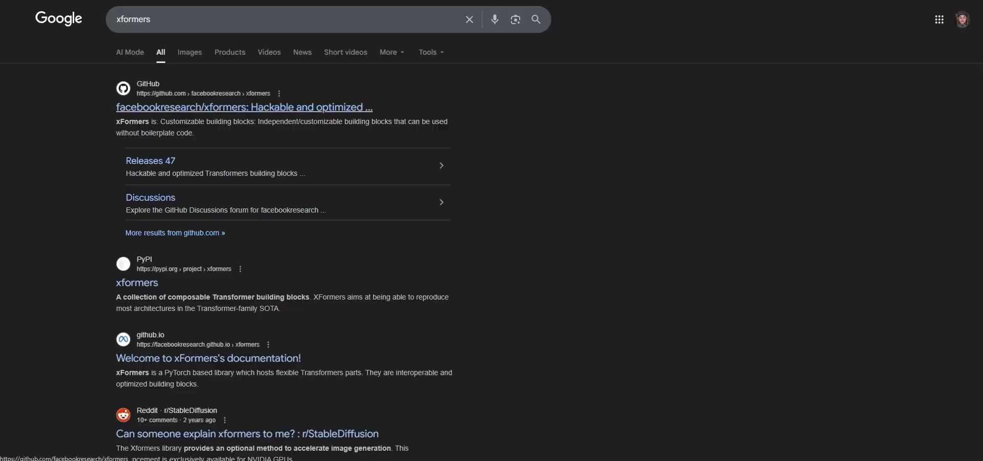
click(241, 105)
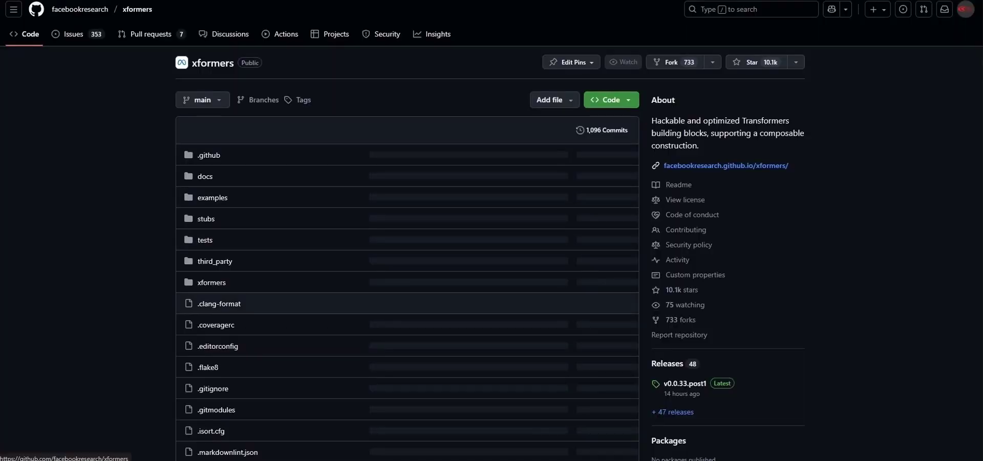
scroll(407, 230, down, 12)
scroll(407, 231, down, 5)
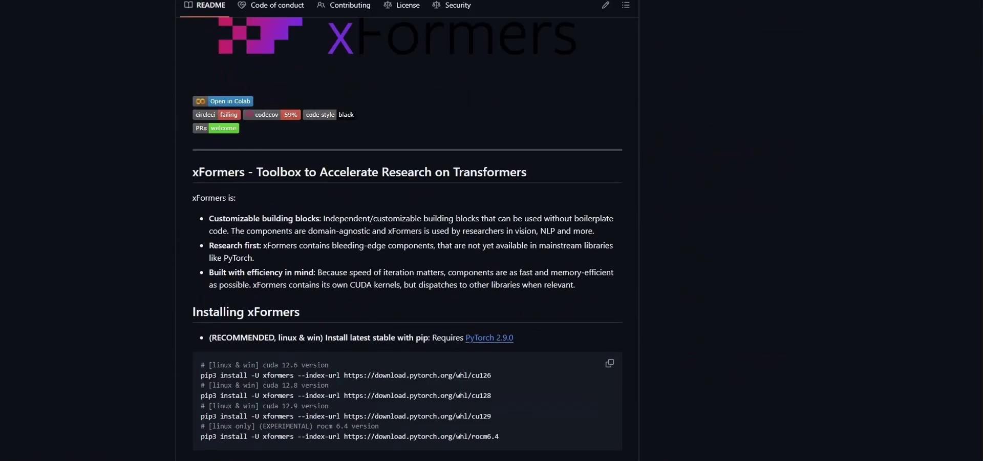
scroll(407, 230, down, 3)
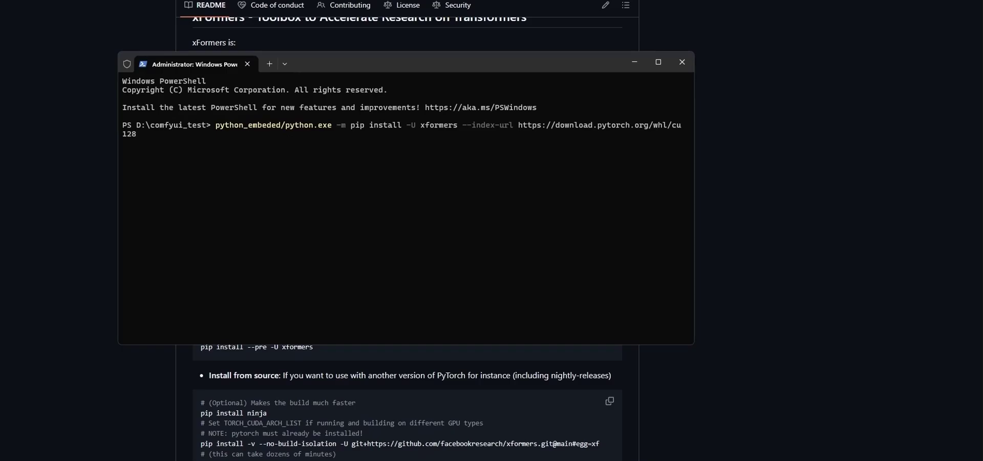
key(Return)
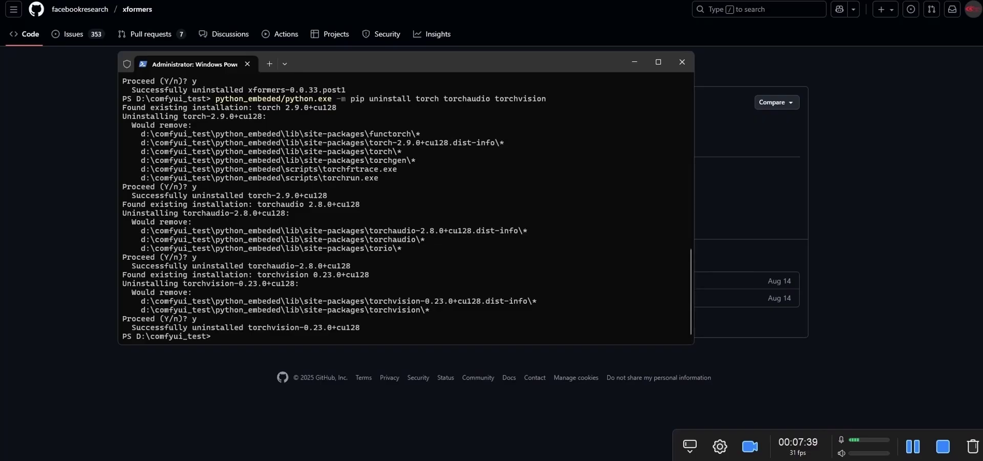
- Recall the last torch install command in PowerShell and strip its index URL and package names after pip install
key(alt+Tab)
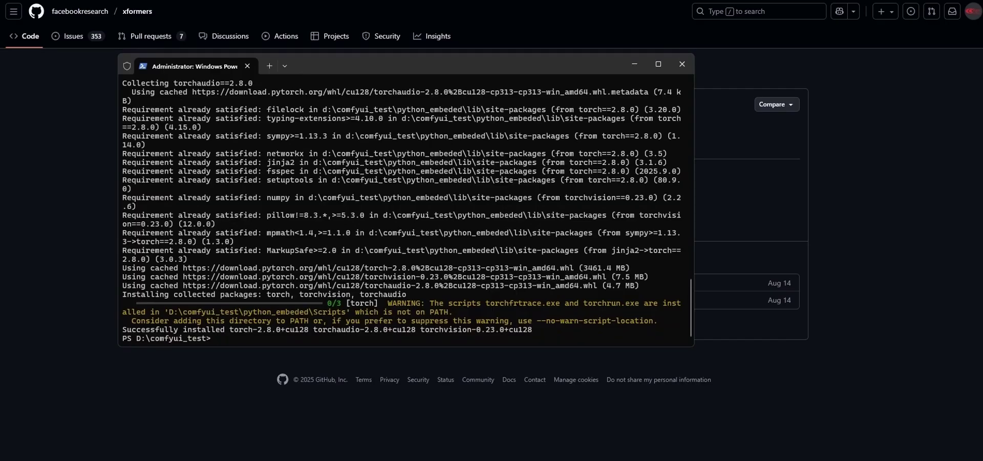
key(Up)
key(BackSpace)
key(BackSpace)
key(BackSpace)
key(BackSpace)
key(BackSpace)
key(BackSpace)
key(BackSpace)
key(BackSpace)
key(BackSpace)
key(BackSpace)
key(BackSpace)
key(BackSpace)
key(BackSpace)
key(BackSpace)
key(BackSpace)
key(BackSpace)
key(BackSpace)
key(BackSpace)
key(BackSpace)
key(BackSpace)
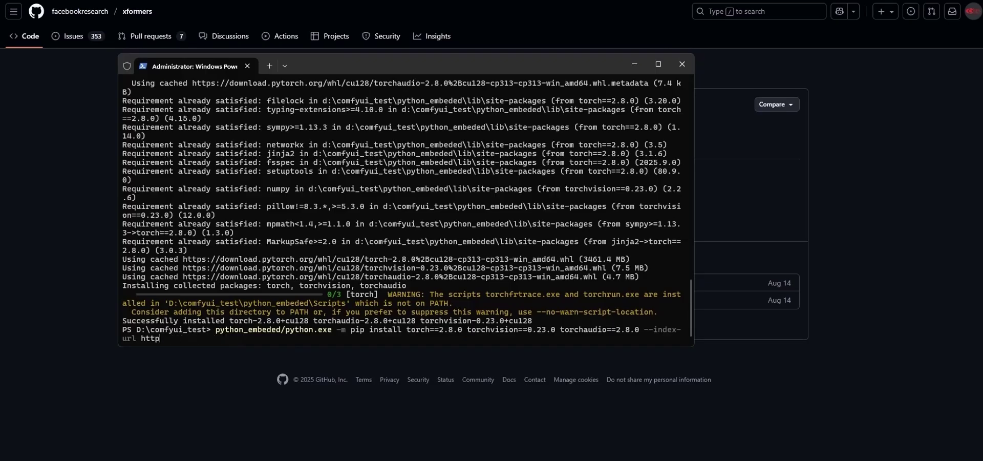
key(BackSpace)
key(BackSpace)
key(BackSpace)
key(BackSpace)
key(BackSpace)
key(BackSpace)
key(BackSpace)
key(BackSpace)
key(BackSpace)
key(BackSpace)
key(BackSpace)
key(BackSpace)
key(BackSpace)
key(BackSpace)
key(BackSpace)
key(BackSpace)
key(BackSpace)
key(BackSpace)
key(BackSpace)
key(BackSpace)
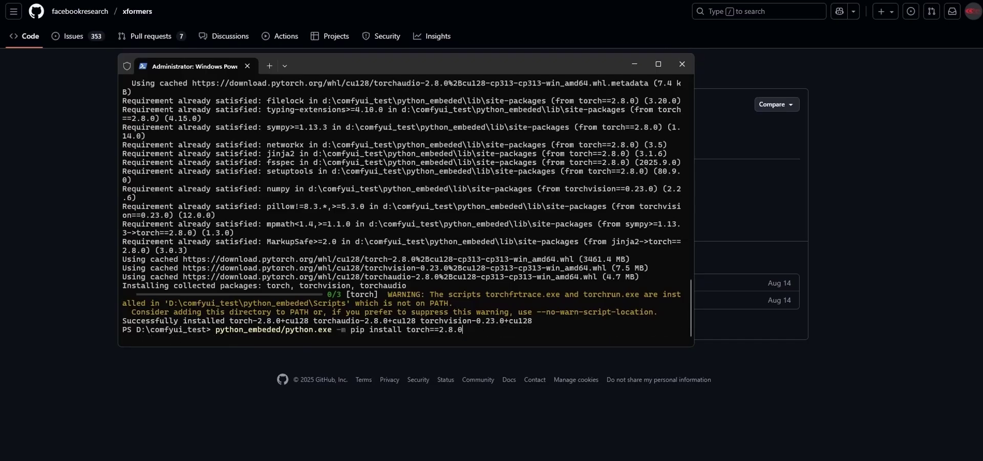
key(BackSpace)
key(BackSpace)
key(BackSpace)
key(BackSpace)
key(BackSpace)
key(BackSpace)
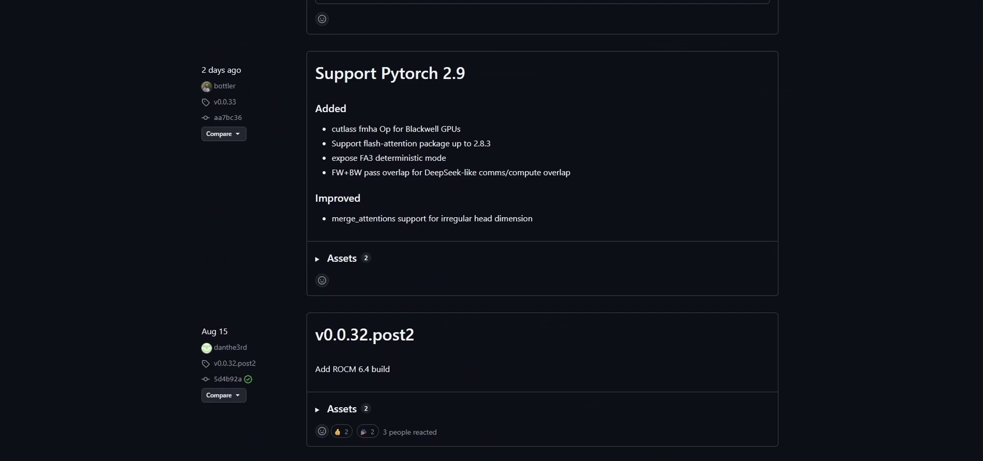
- Examine the xFormers release notes on GitHub for the versions built for PyTorch 2.8.0
scroll(492, 230, down, 5)
scroll(492, 231, down, 2)
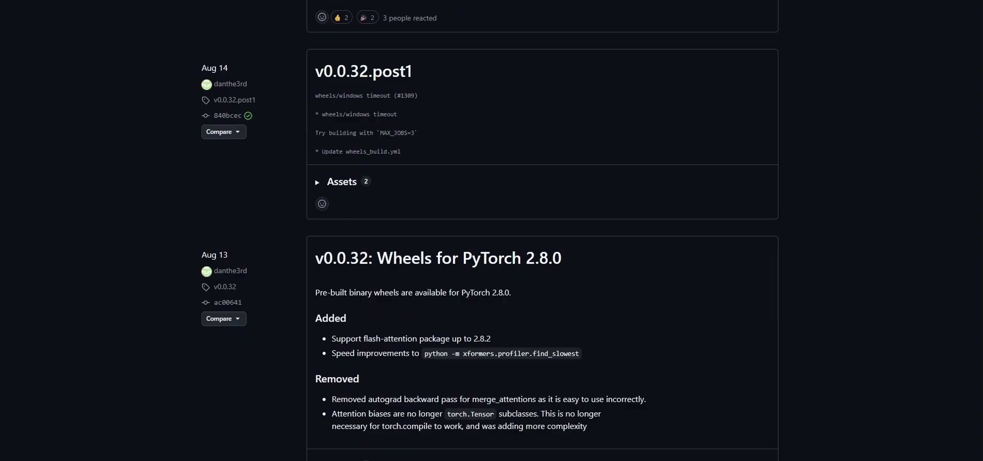
scroll(491, 231, down, 4)
scroll(492, 231, up, 3)
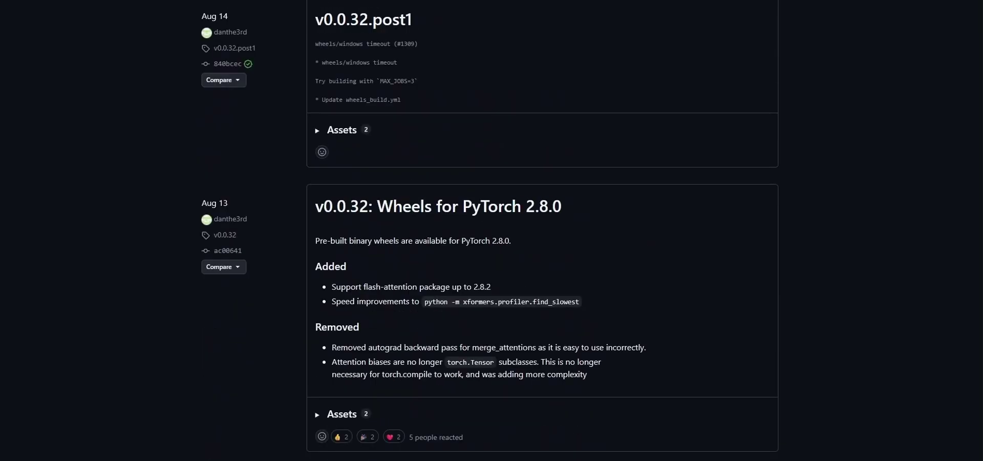
scroll(491, 230, up, 3)
drag(413, 175, 322, 174)
click(287, 174)
scroll(492, 231, up, 3)
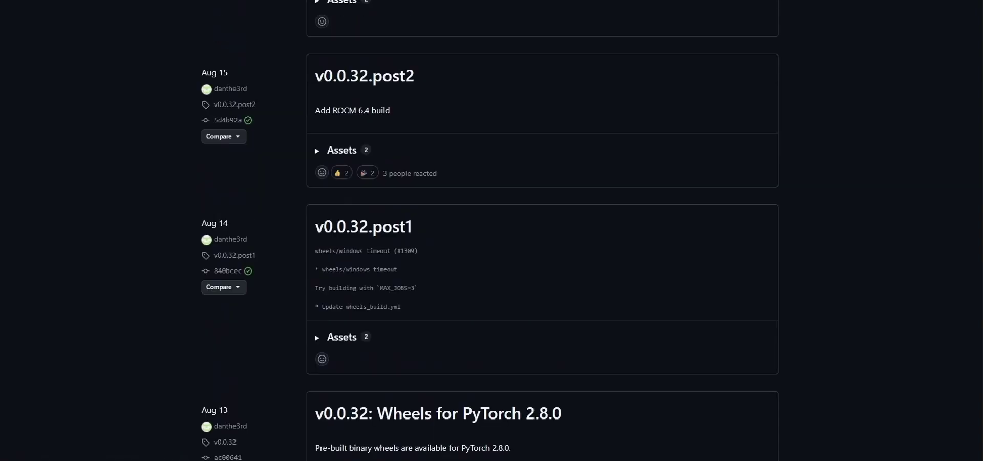
scroll(491, 230, down, 2)
- Install xformers==0.0.32.post1 with the embedded Python from PowerShell and close the terminal window
key(alt+Tab)
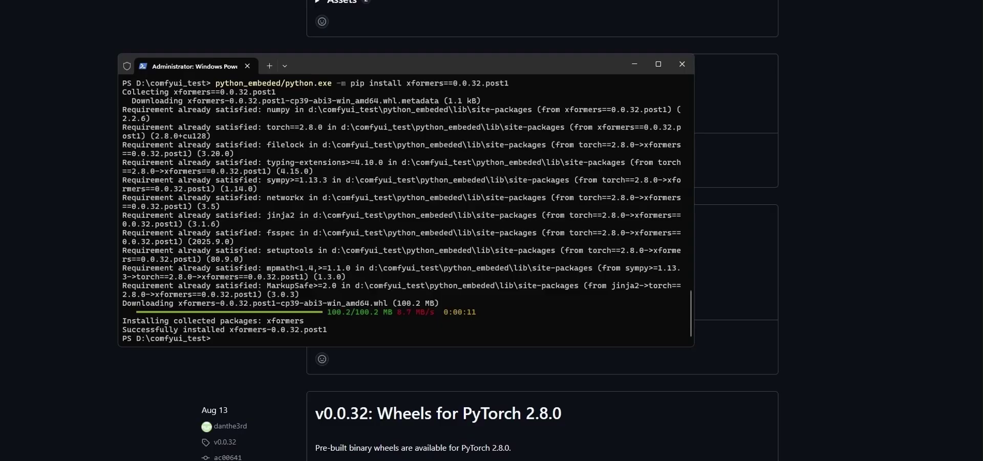
click(682, 64)
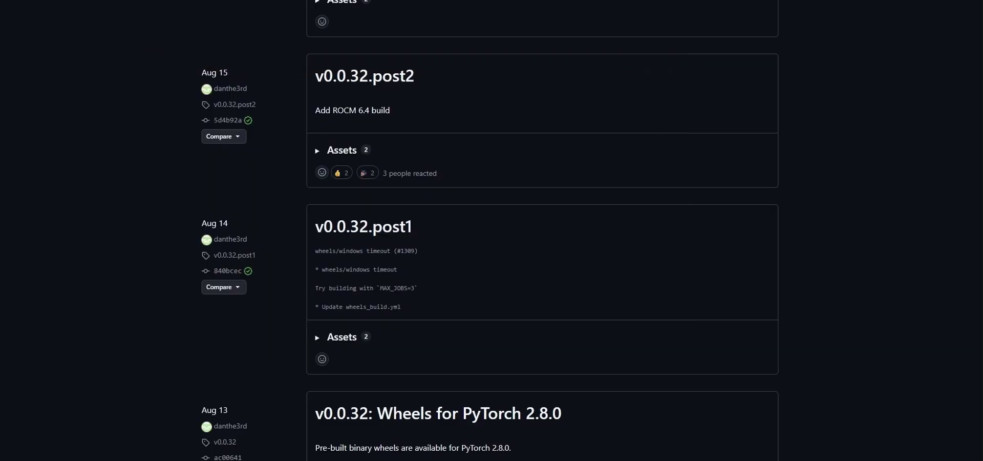
- Launch ComfyUI with run_nvidia_gpu.bat from the comfyui_test folder
mouse_move(723, 460)
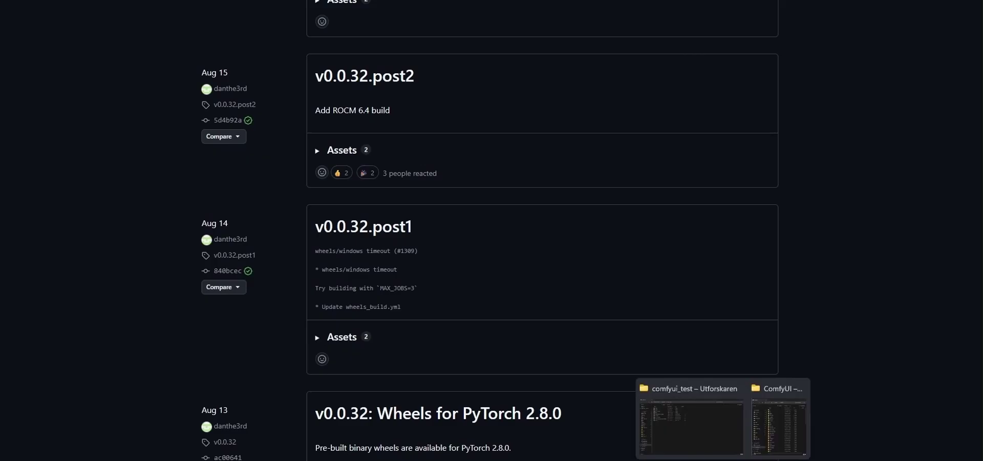
click(692, 427)
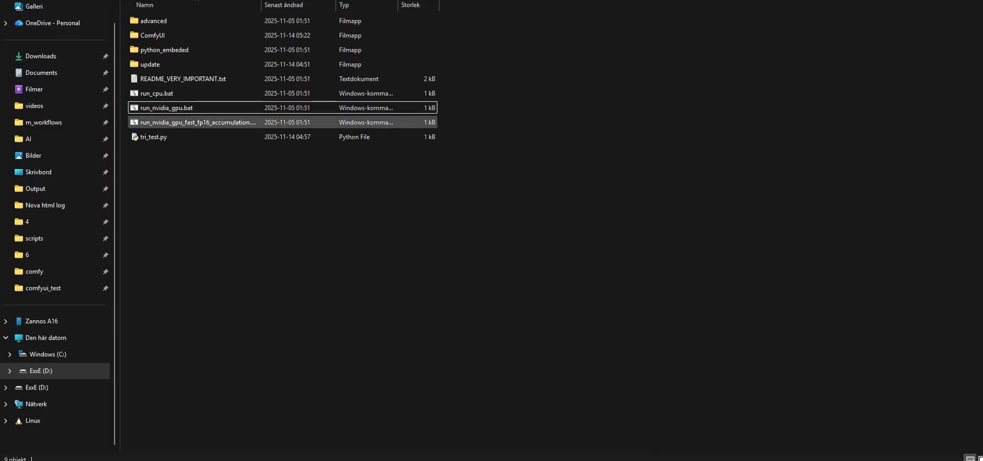
double_click(166, 108)
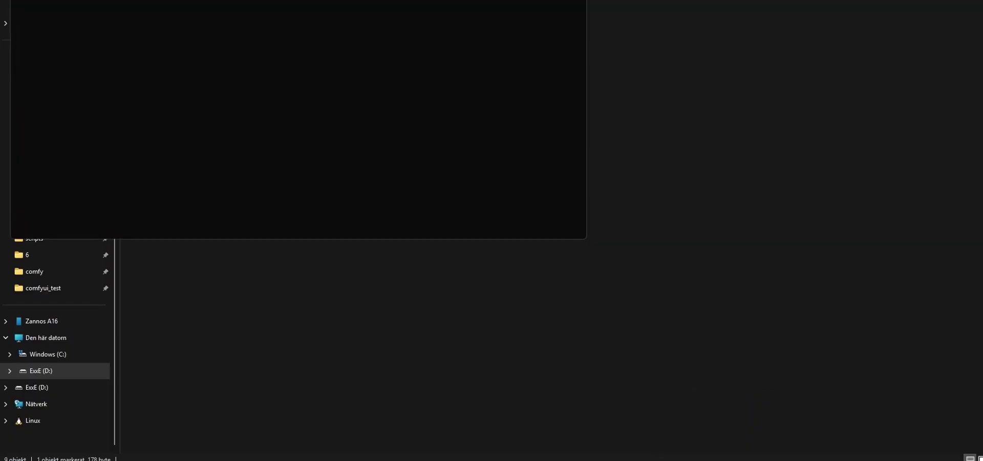